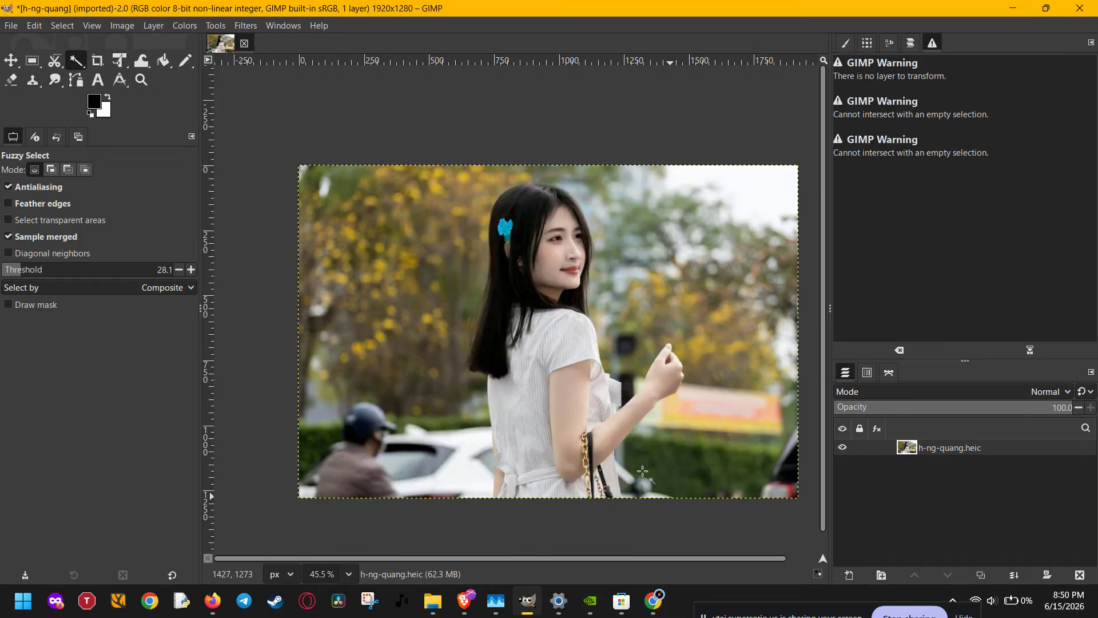
# Step: Scale the white layer down to about 1157 × 771 px and place it over the upper-left part of the photo
pyautogui.hotkey('shift', 's')
pyautogui.click(801, 500)
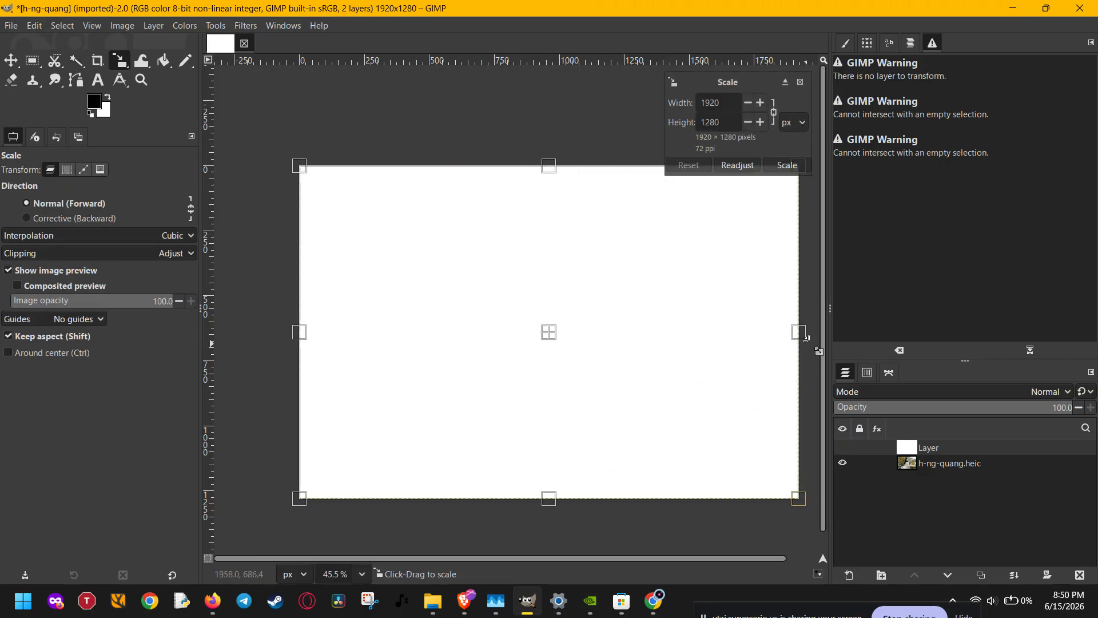
pyautogui.moveTo(801, 332); pyautogui.dragTo(600, 327)
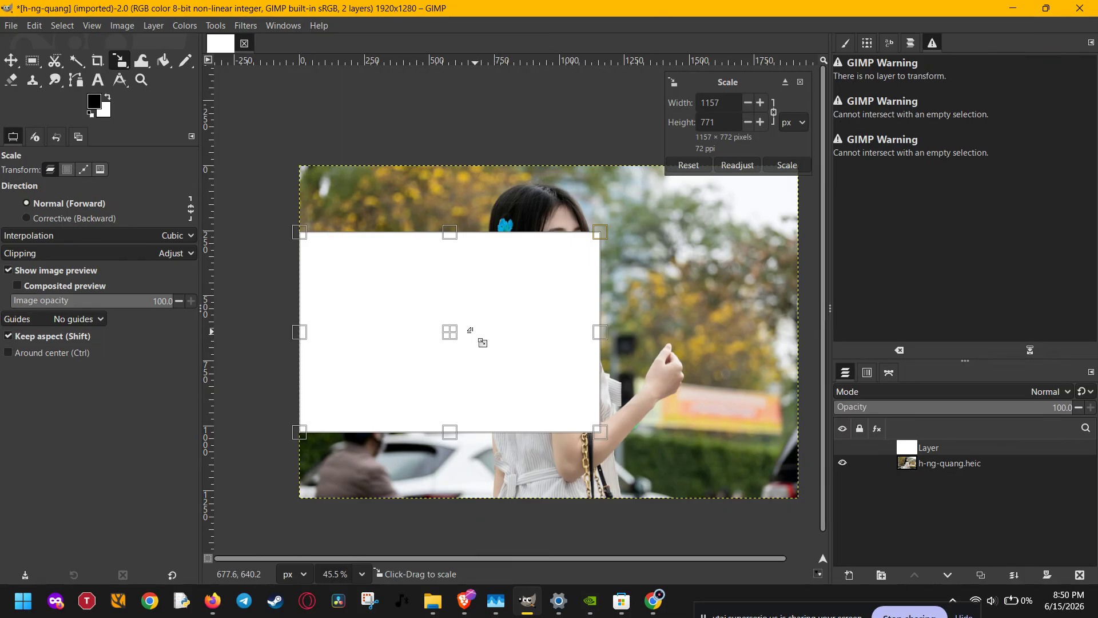
pyautogui.moveTo(458, 337); pyautogui.dragTo(470, 308)
pyautogui.press('Return')
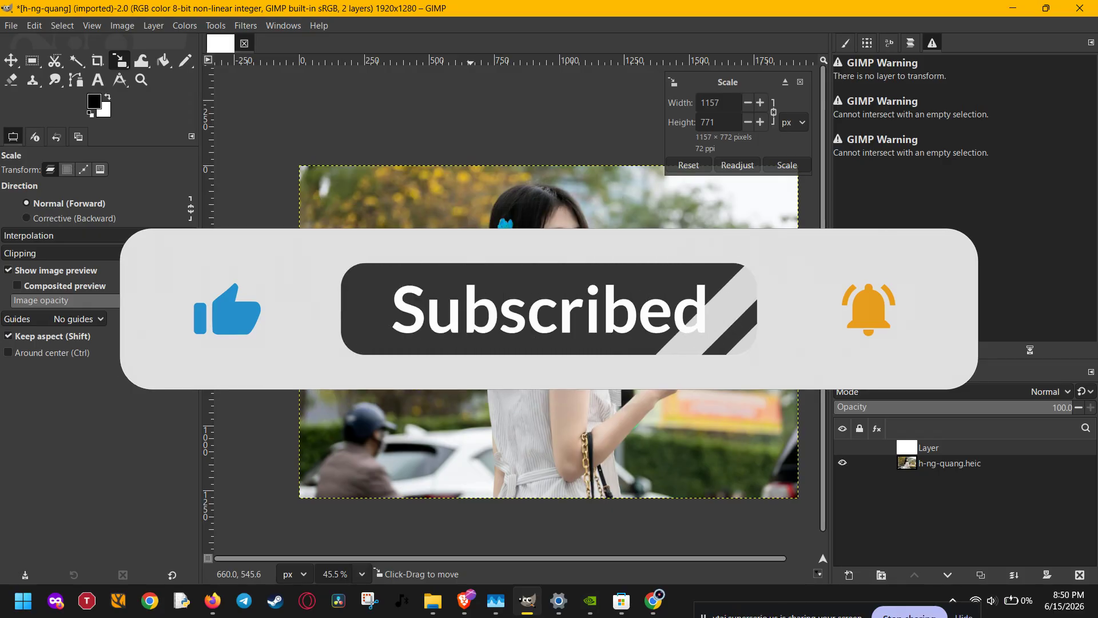
# Step: Add a text layer reading "text" on top of the white rectangle
pyautogui.click(979, 462)
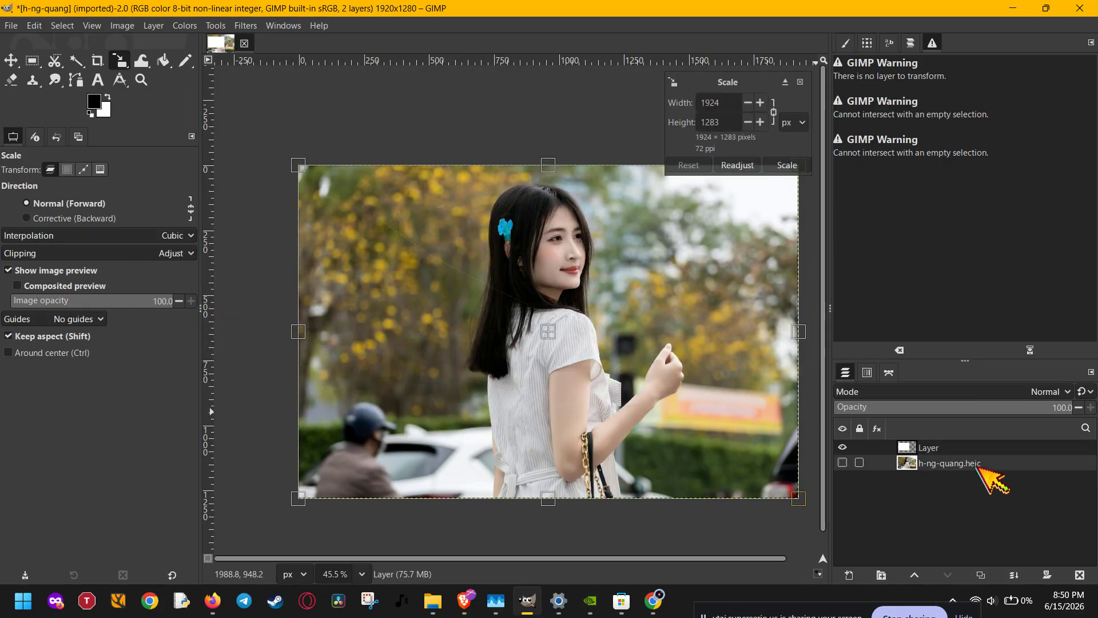
pyautogui.click(976, 449)
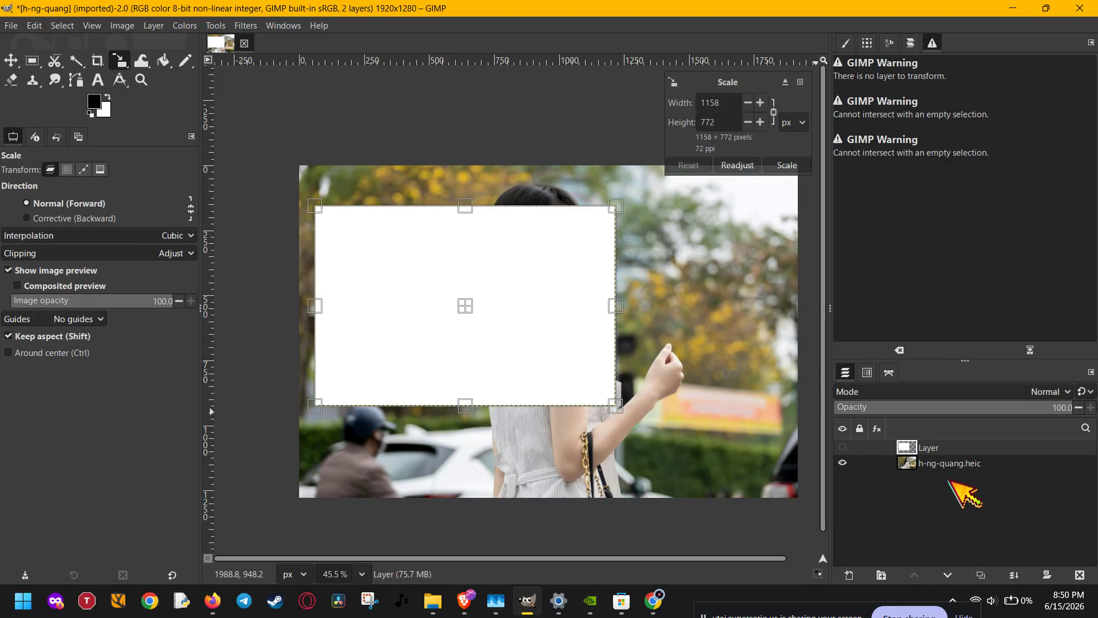
pyautogui.press('t')
pyautogui.click(399, 261)
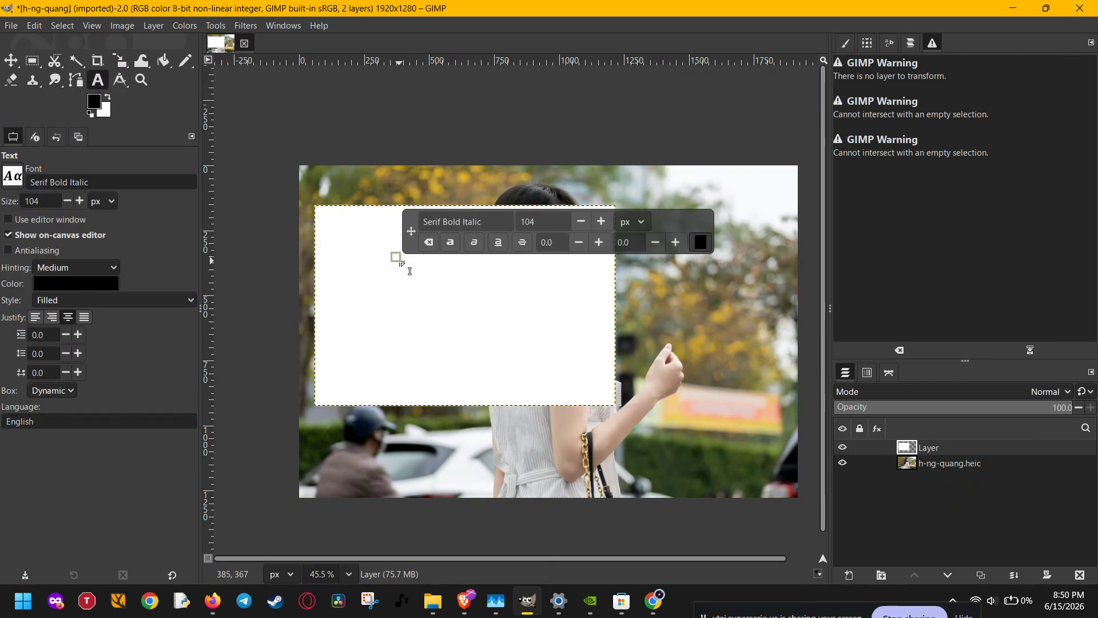
pyautogui.write('text')
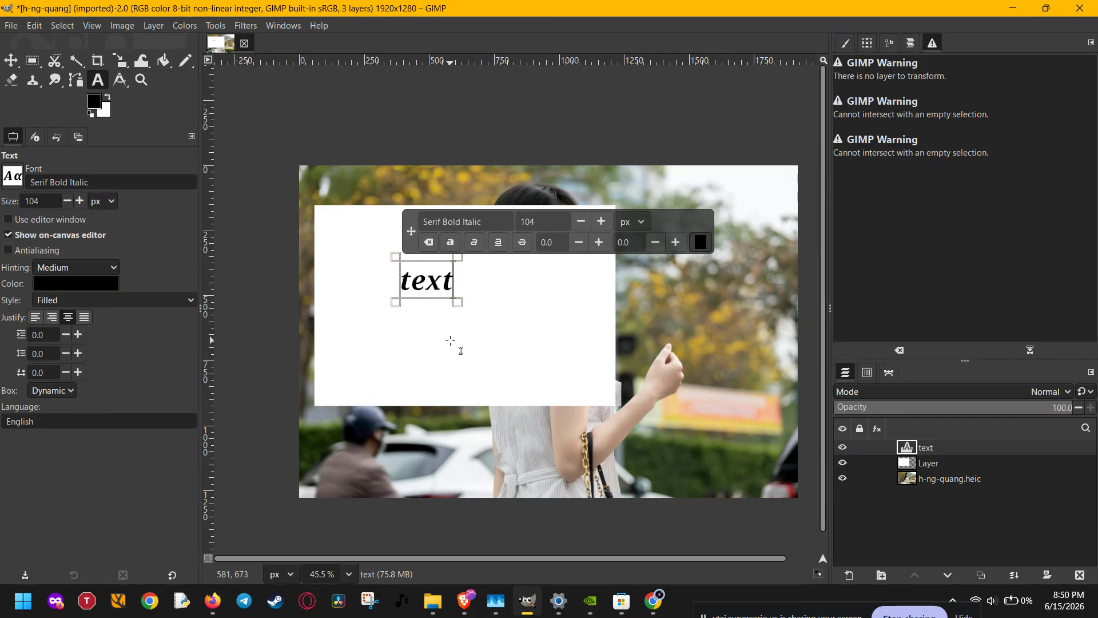
pyautogui.press('Escape')
# Step: Create a new layer group and move it to the top of the layer stack
pyautogui.click(938, 463)
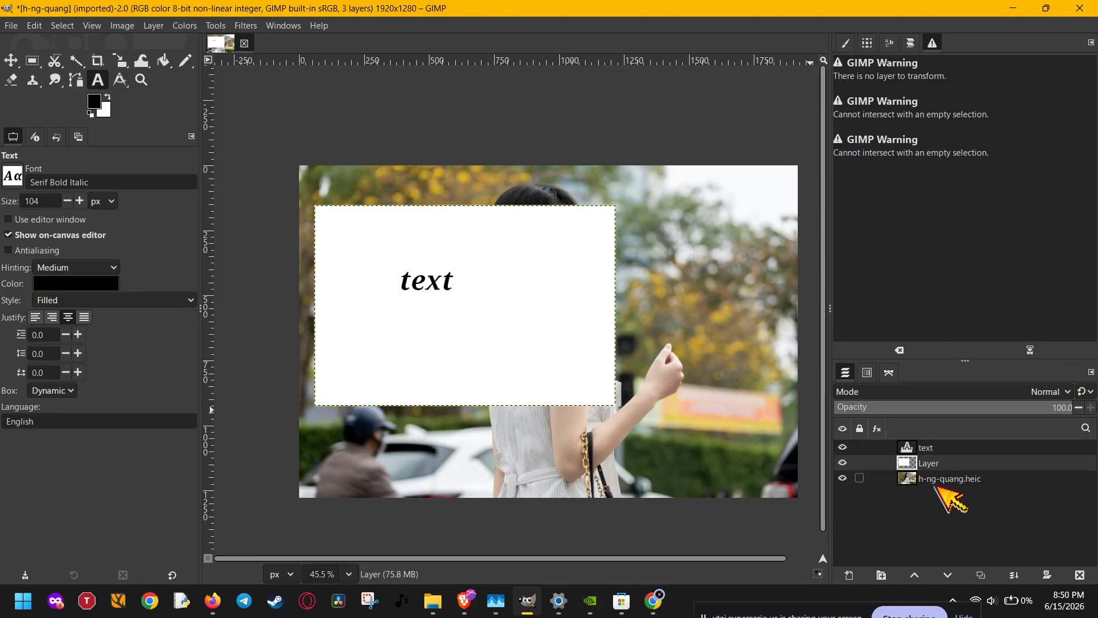
pyautogui.click(883, 575)
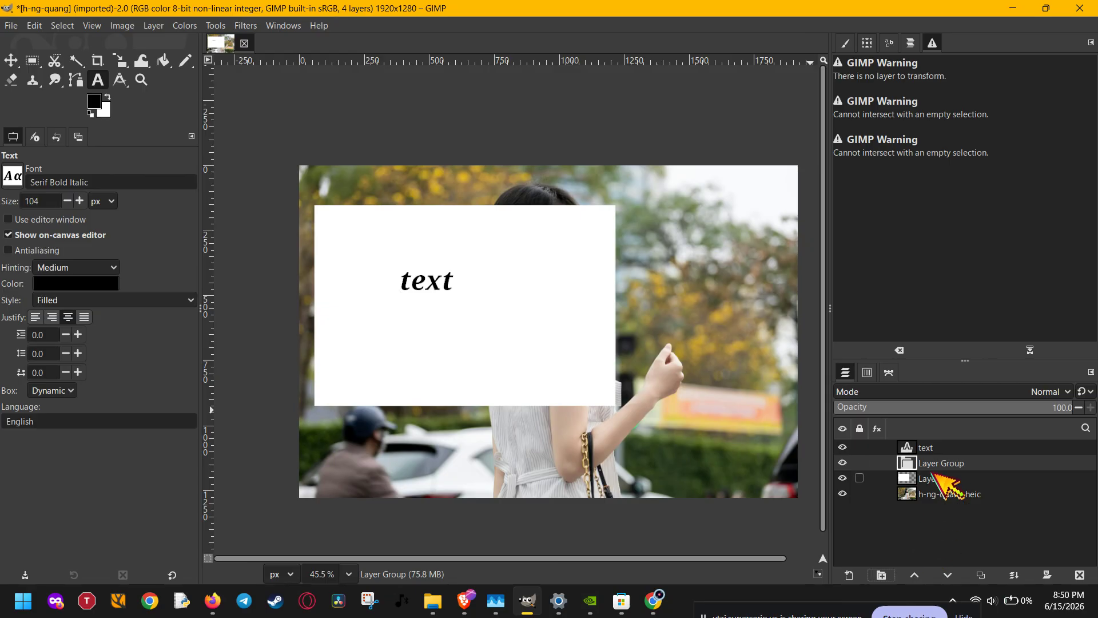
pyautogui.moveTo(938, 476); pyautogui.dragTo(944, 447)
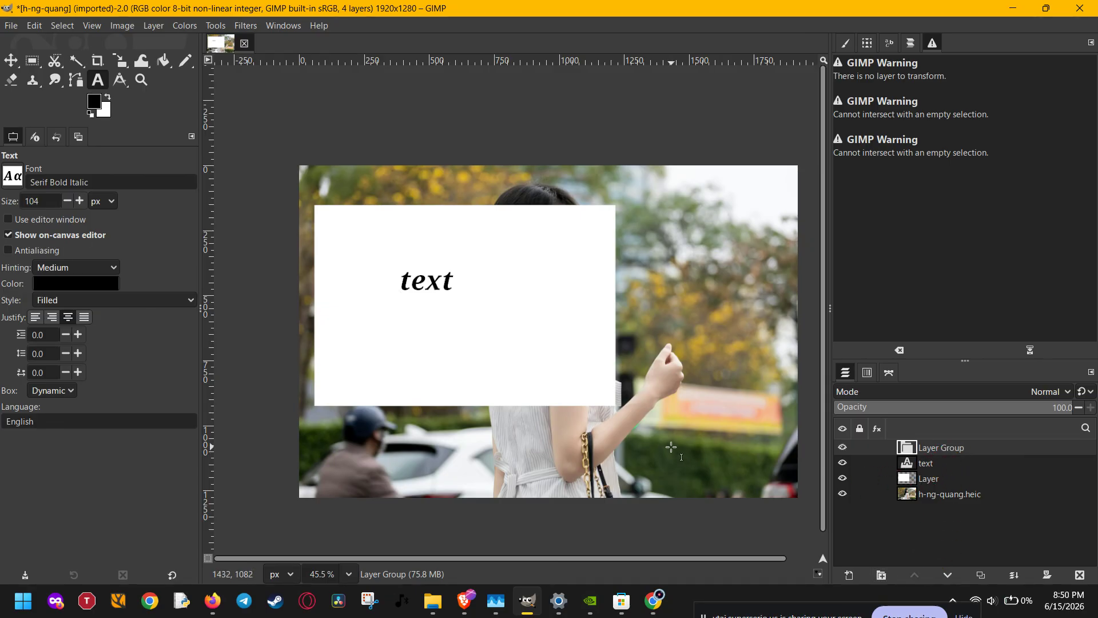
# Step: Try to paint on the empty layer group with the Pencil tool
pyautogui.press('n')
pyautogui.click(623, 404)
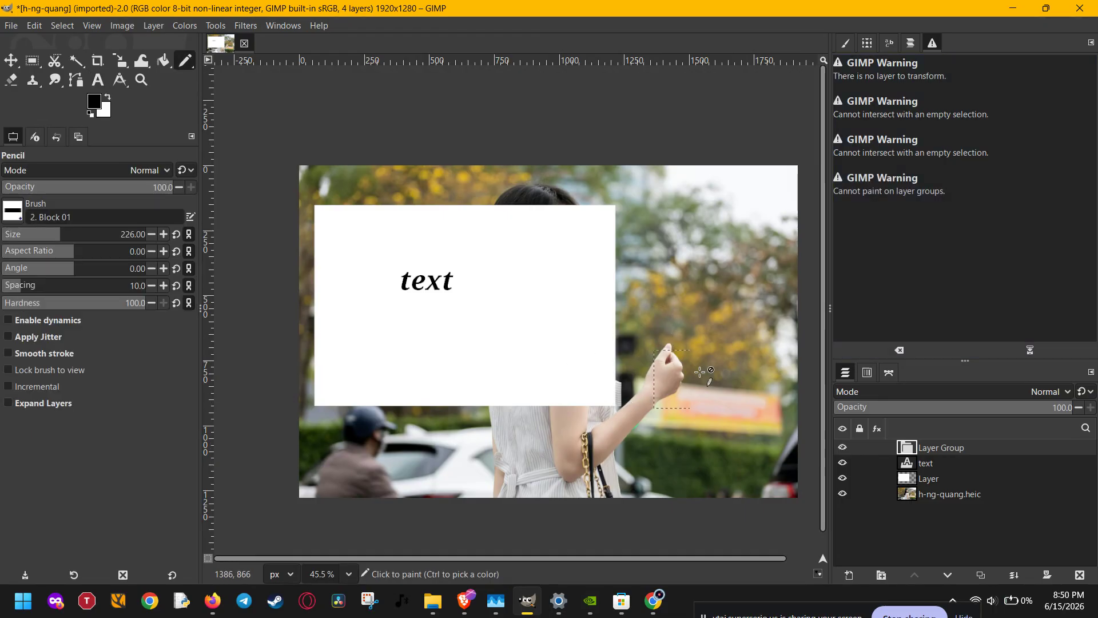
pyautogui.moveTo(943, 196); pyautogui.dragTo(785, 167)
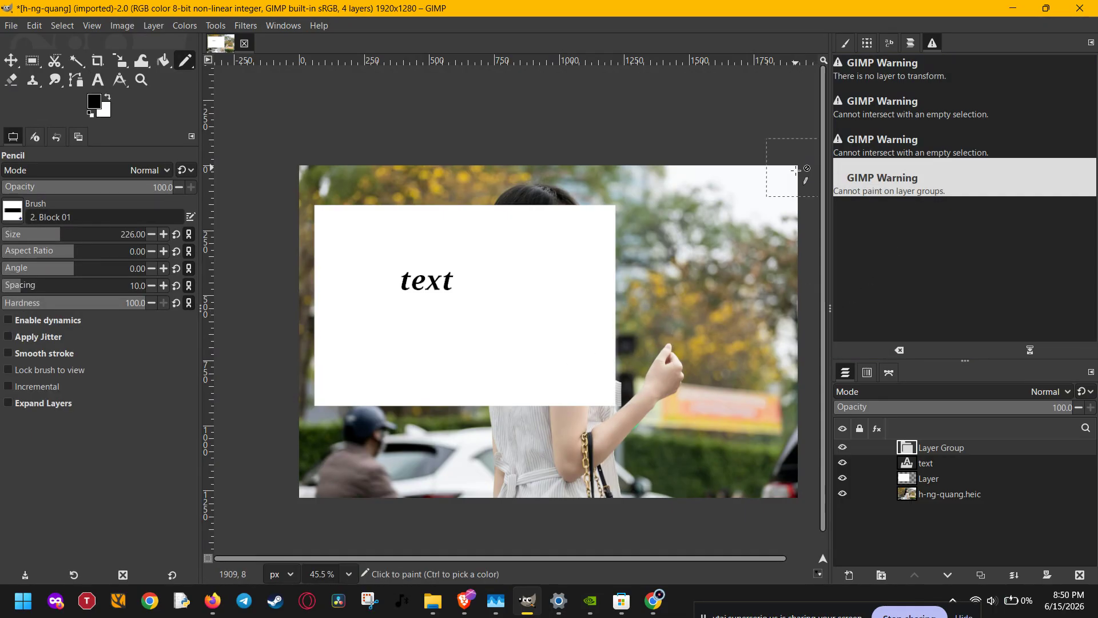
pyautogui.click(956, 263)
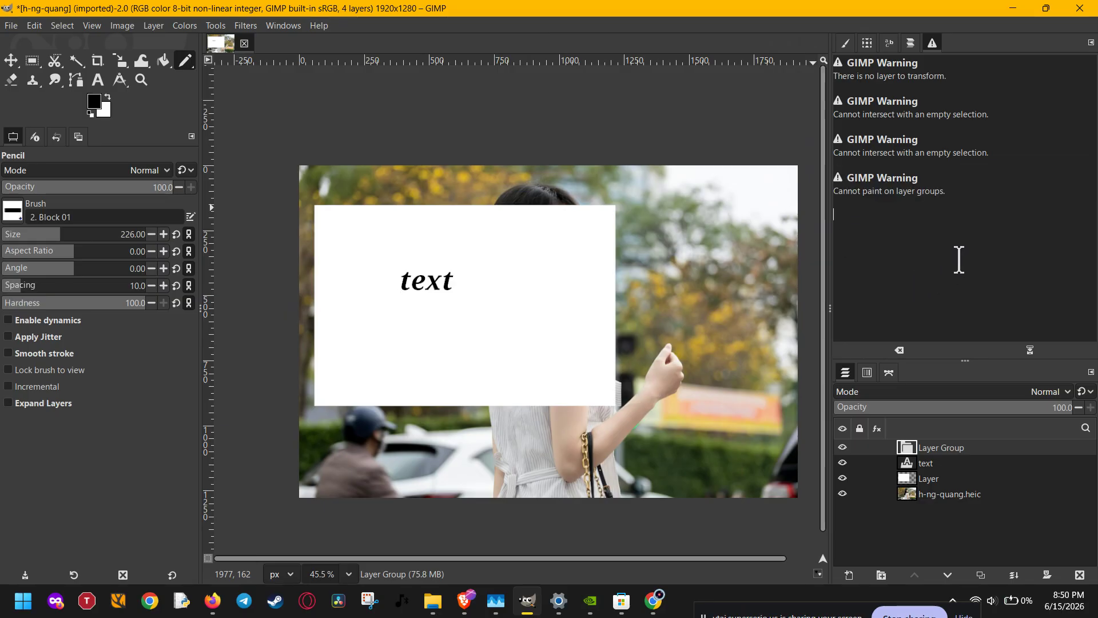
# Step: Move the text layer and the white layer into the layer group
pyautogui.click(941, 462)
pyautogui.moveTo(942, 464)
pyautogui.mouseDown()
pyautogui.moveTo(952, 453)
pyautogui.moveTo(939, 460)
pyautogui.mouseUp()
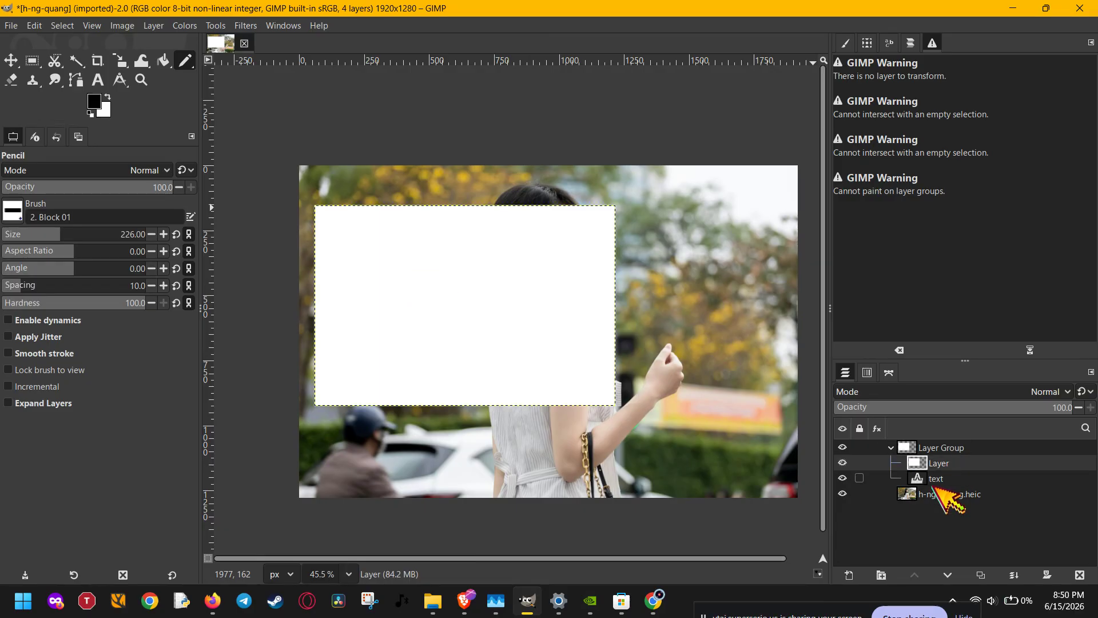
# Step: Try to paint with the Pencil on the layer group containing the text and white layers
pyautogui.click(953, 449)
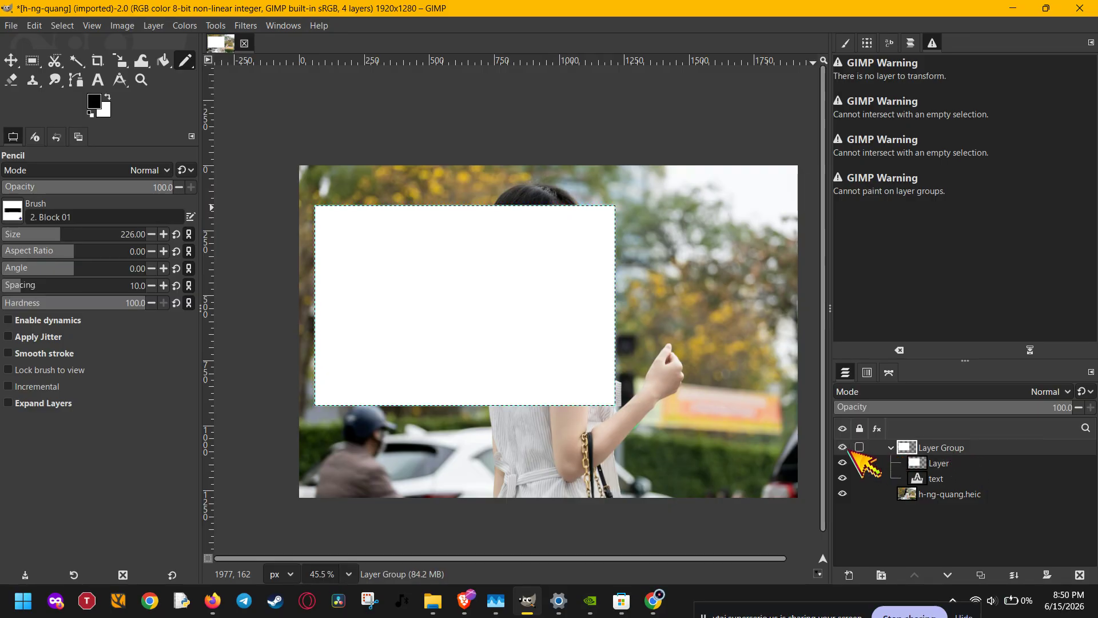
pyautogui.click(581, 338)
pyautogui.click(608, 369)
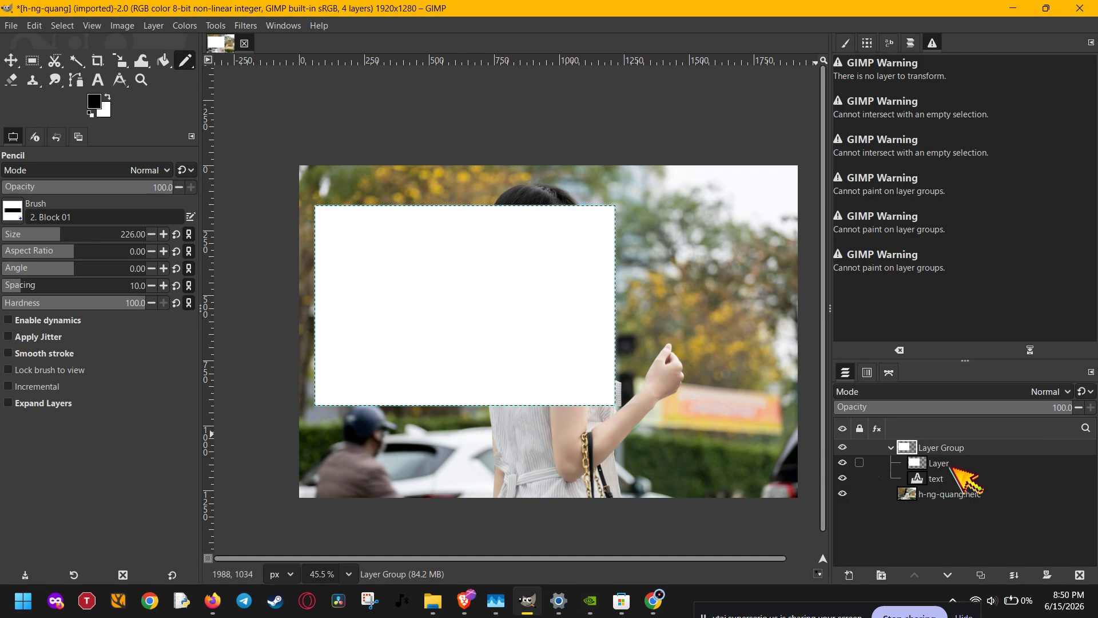
pyautogui.press('pagedown')
pyautogui.press('pagedown')
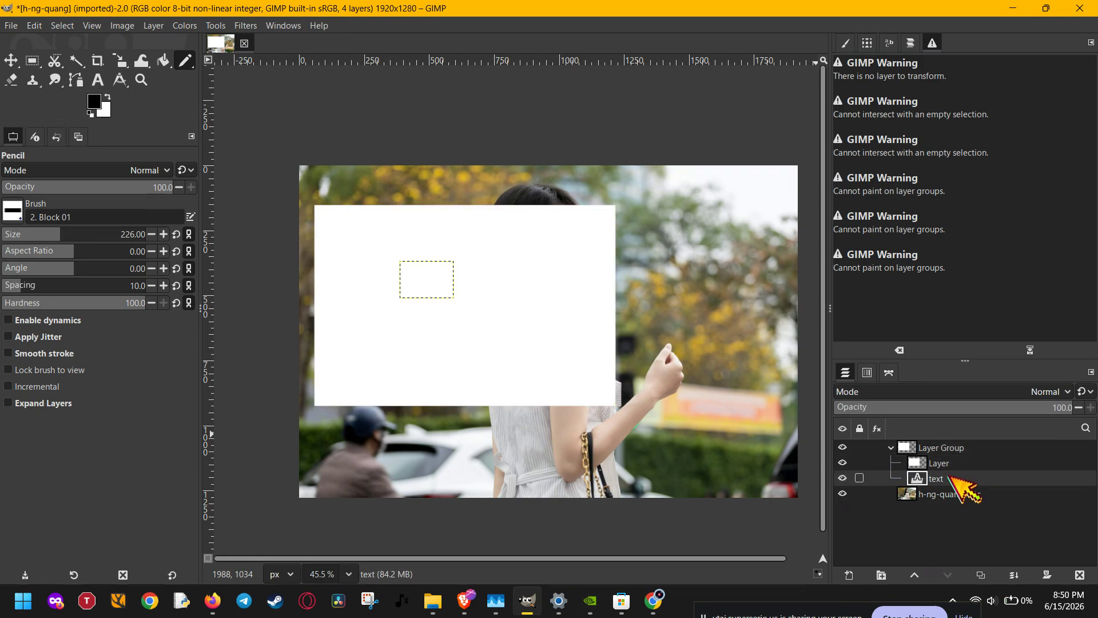
pyautogui.rightClick(951, 478)
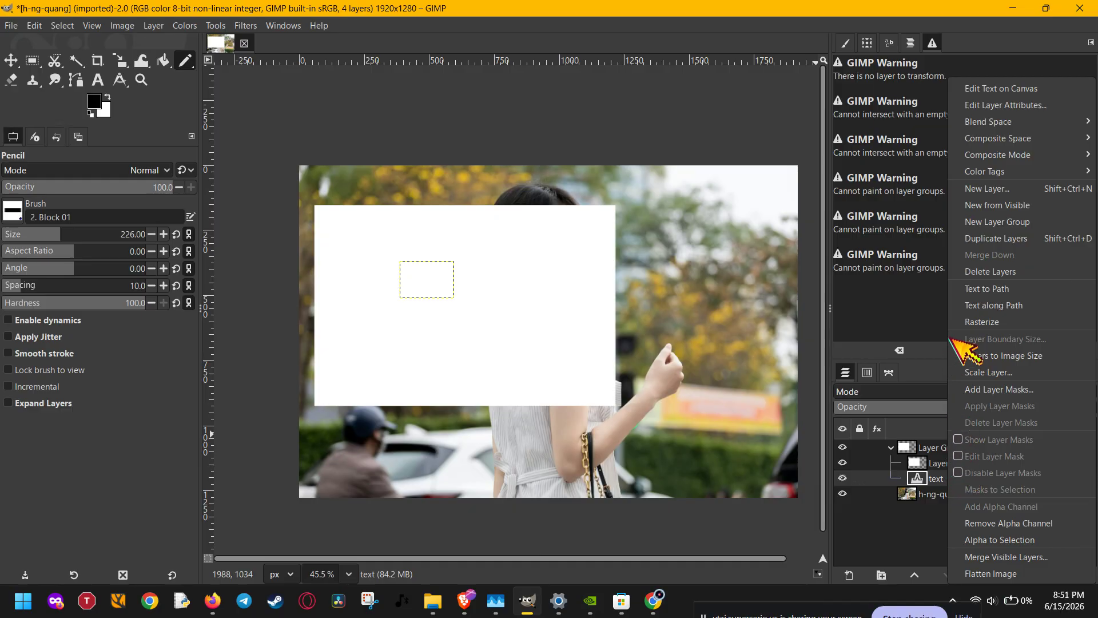
pyautogui.click(848, 546)
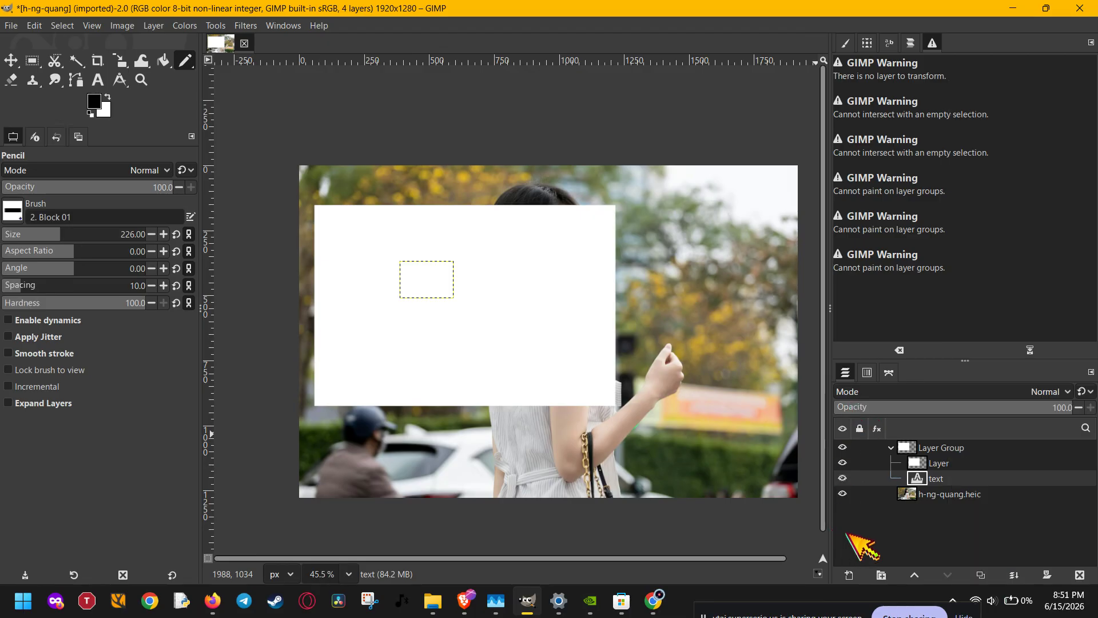
pyautogui.click(63, 27)
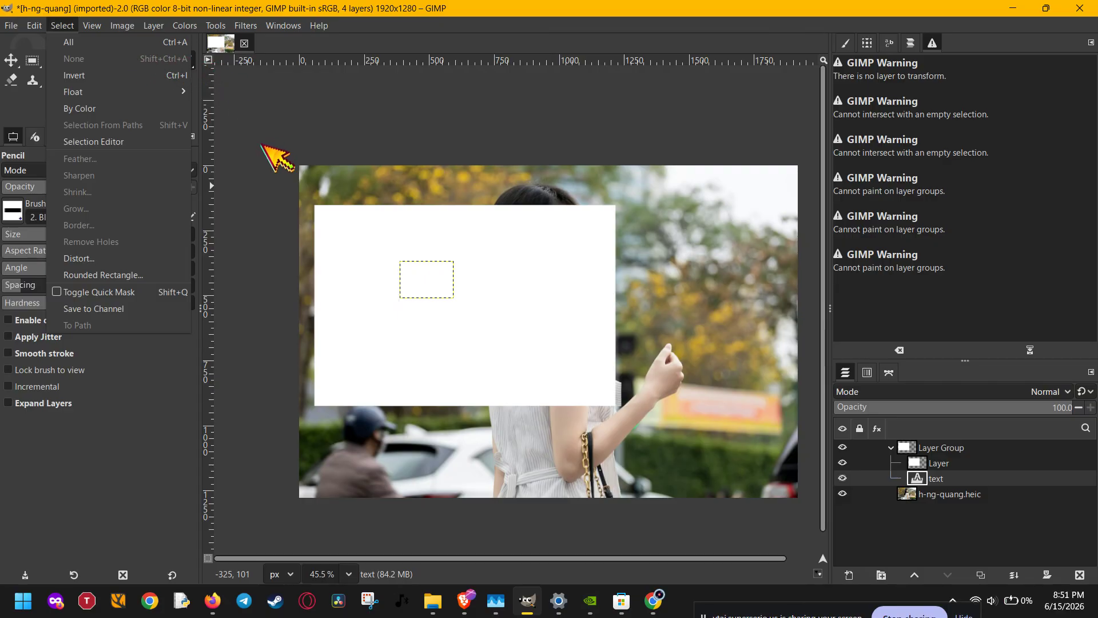
pyautogui.click(466, 12)
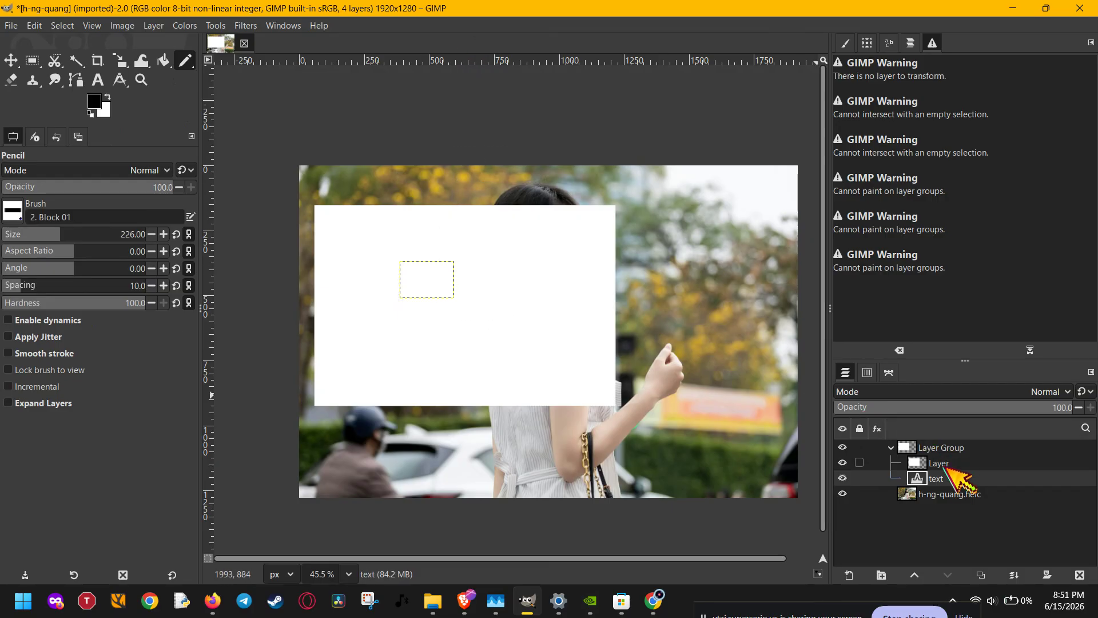
# Step: Move the text layer above the white layer inside the group, and try to paint on the text layer with the Pencil
pyautogui.moveTo(938, 477); pyautogui.dragTo(939, 462)
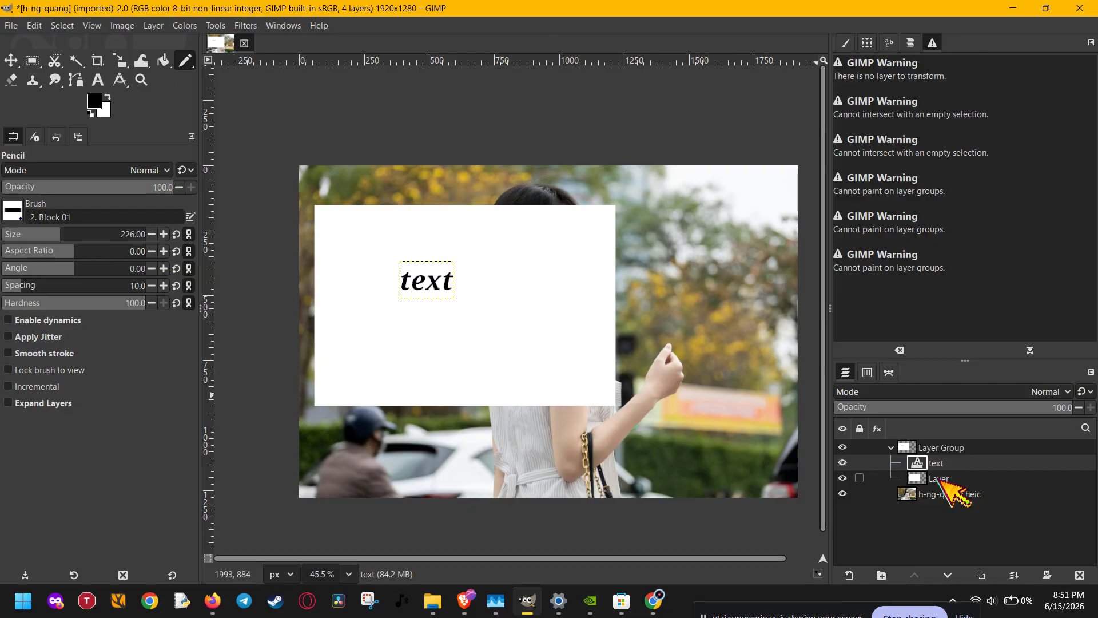
pyautogui.click(476, 320)
pyautogui.click(602, 351)
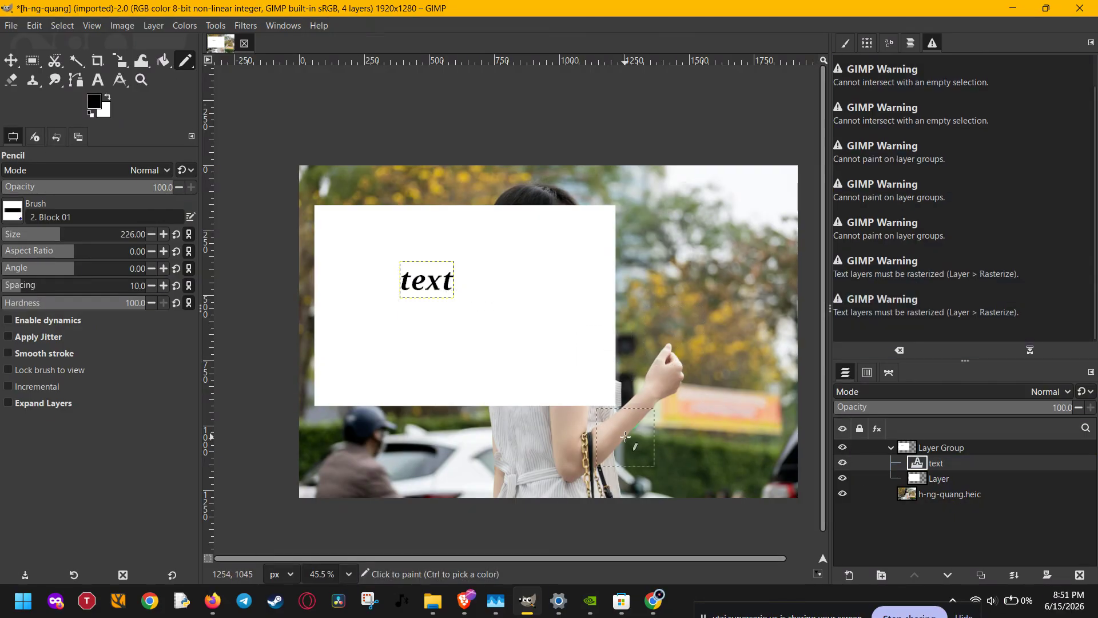
pyautogui.click(982, 453)
pyautogui.click(981, 464)
pyautogui.click(718, 397)
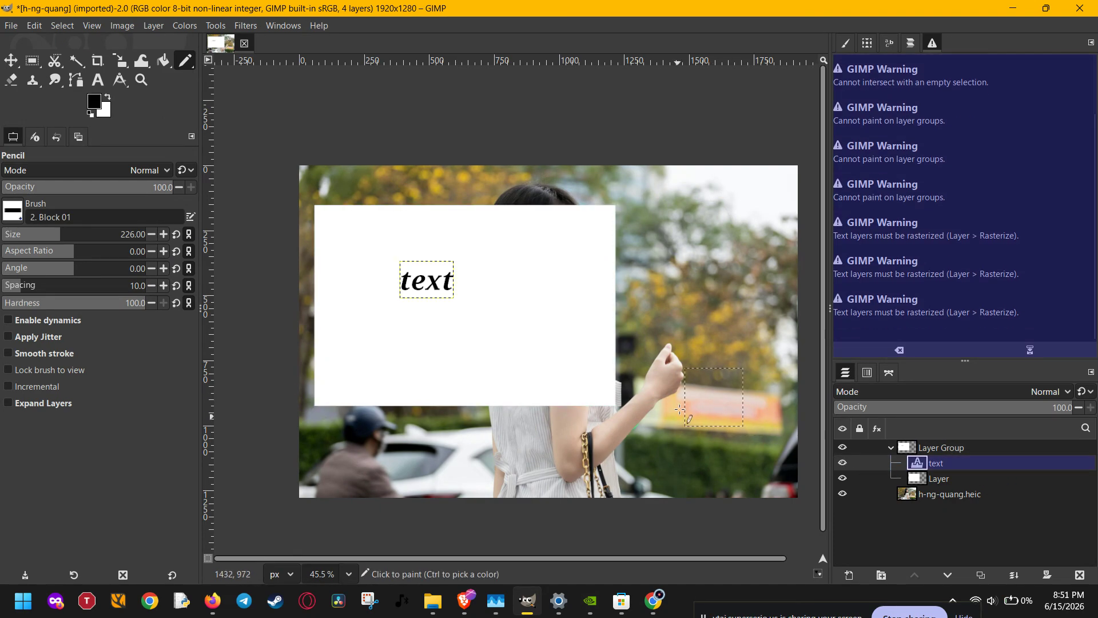
# Step: Expand the white layer's boundary to the full image size
pyautogui.click(975, 493)
pyautogui.click(967, 479)
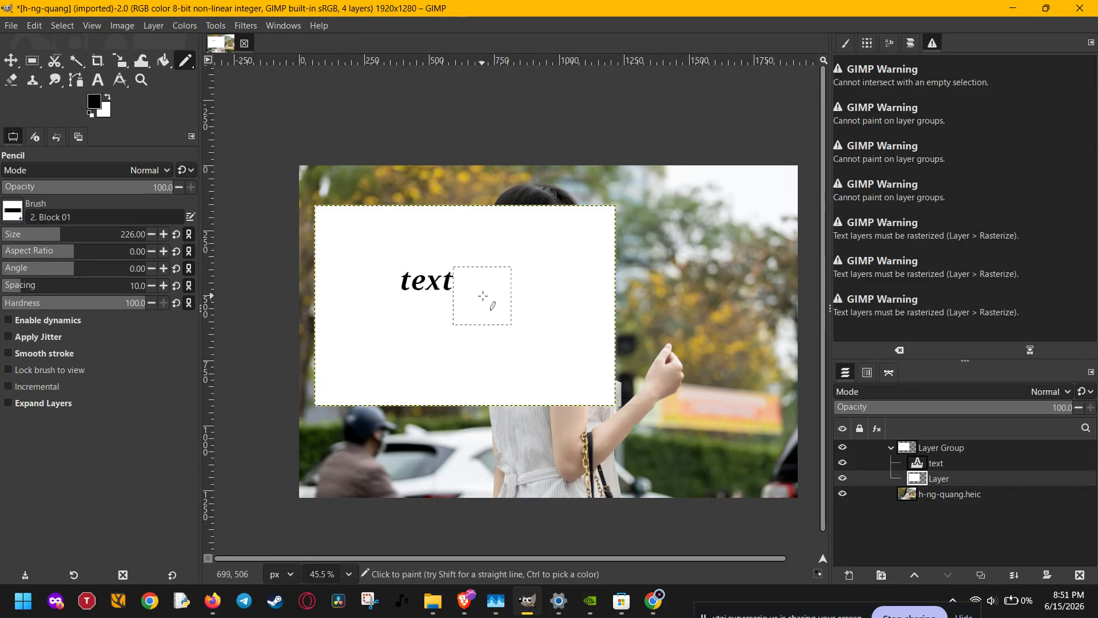
pyautogui.click(153, 25)
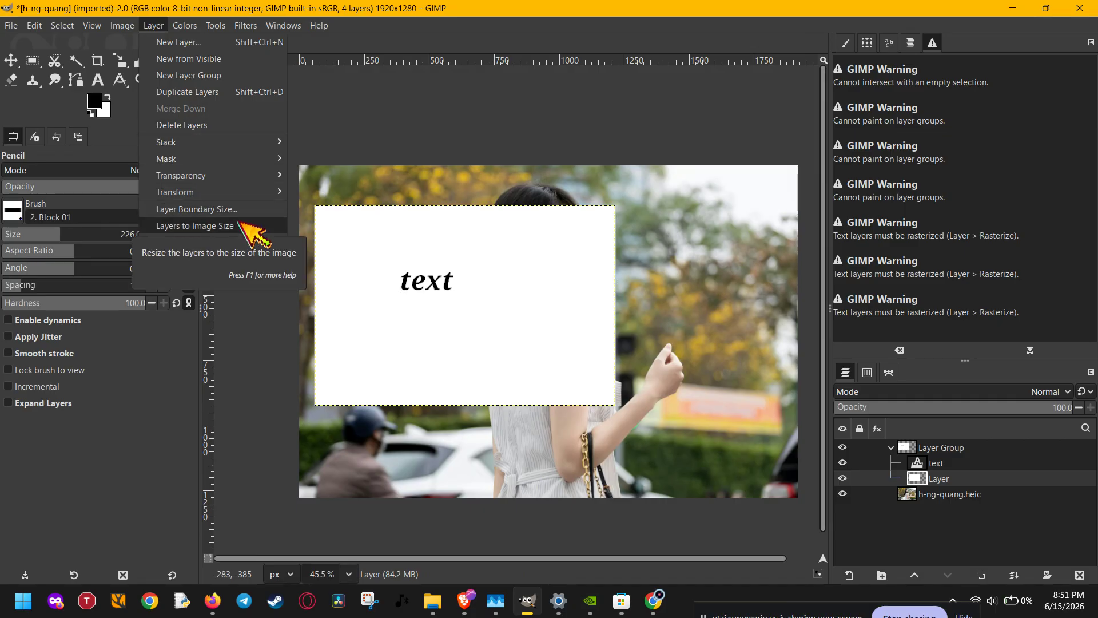
pyautogui.click(280, 226)
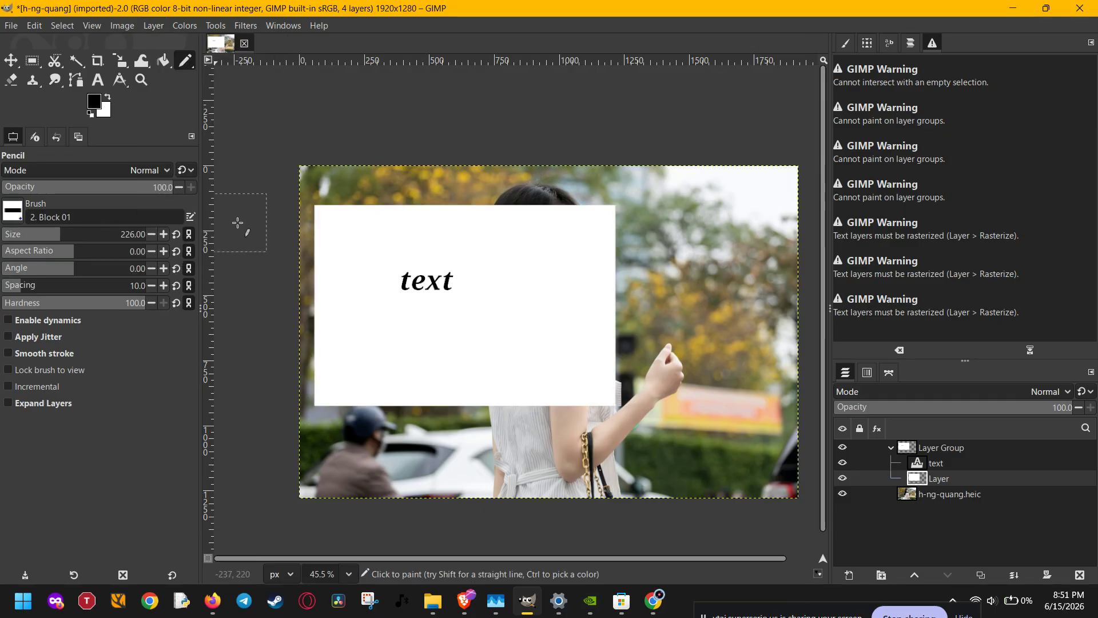
# Step: Paint a broad black test stroke beyond the white rectangle's right edge on the white layer, and undo it
pyautogui.moveTo(699, 291)
pyautogui.mouseDown()
pyautogui.moveTo(626, 344)
pyautogui.moveTo(771, 359)
pyautogui.moveTo(679, 415)
pyautogui.moveTo(738, 437)
pyautogui.mouseUp()
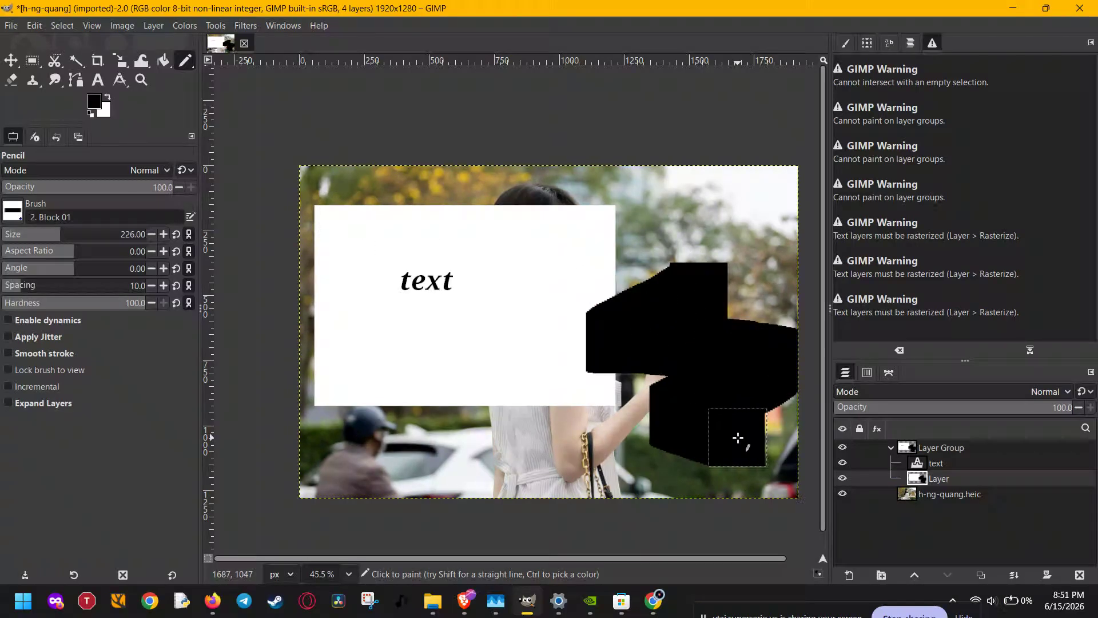
pyautogui.hotkey('ctrl', 'z')
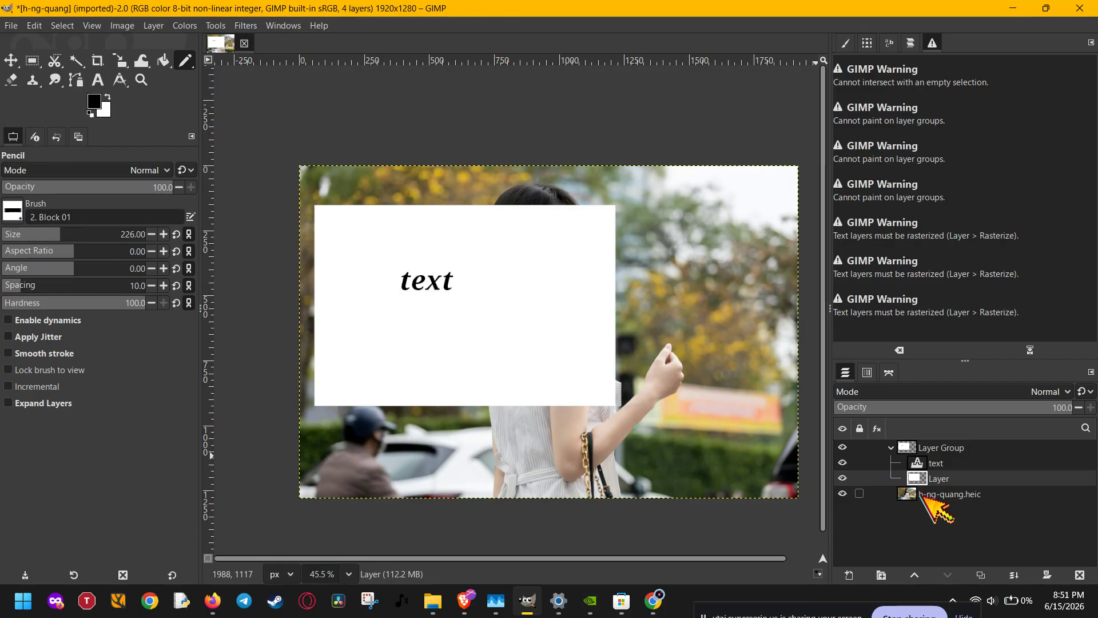
pyautogui.rightClick(660, 391)
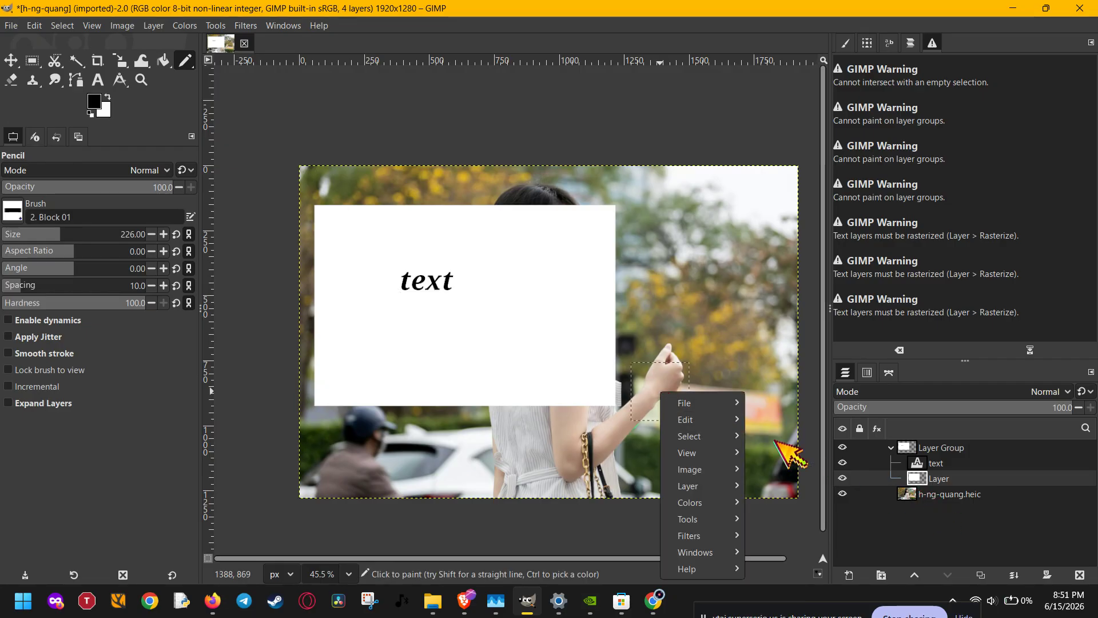
pyautogui.click(936, 478)
pyautogui.rightClick(951, 479)
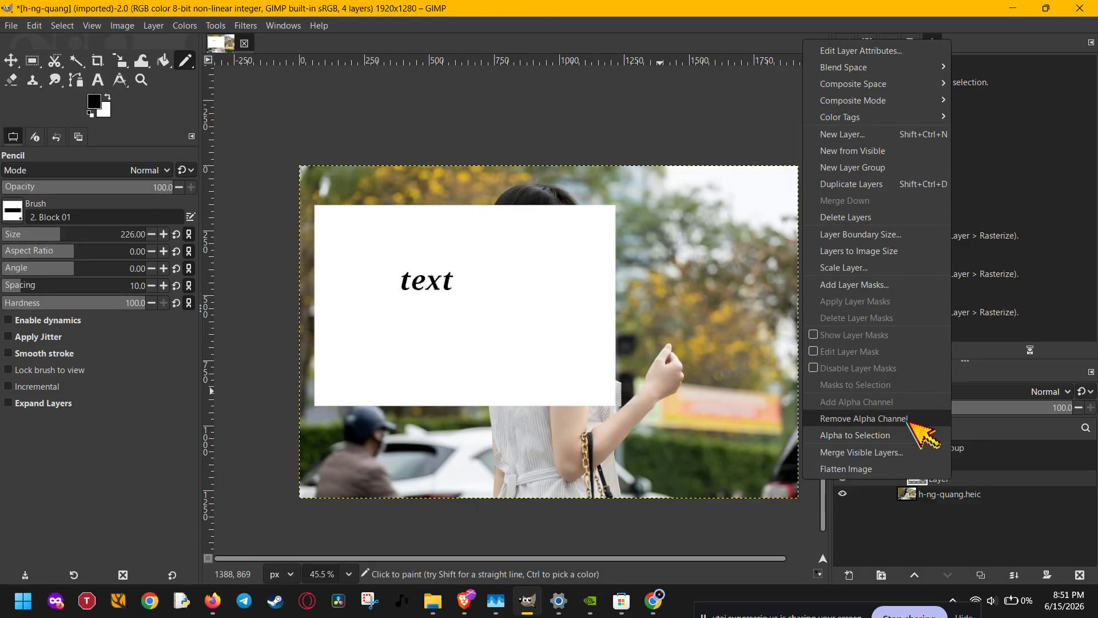
pyautogui.click(976, 508)
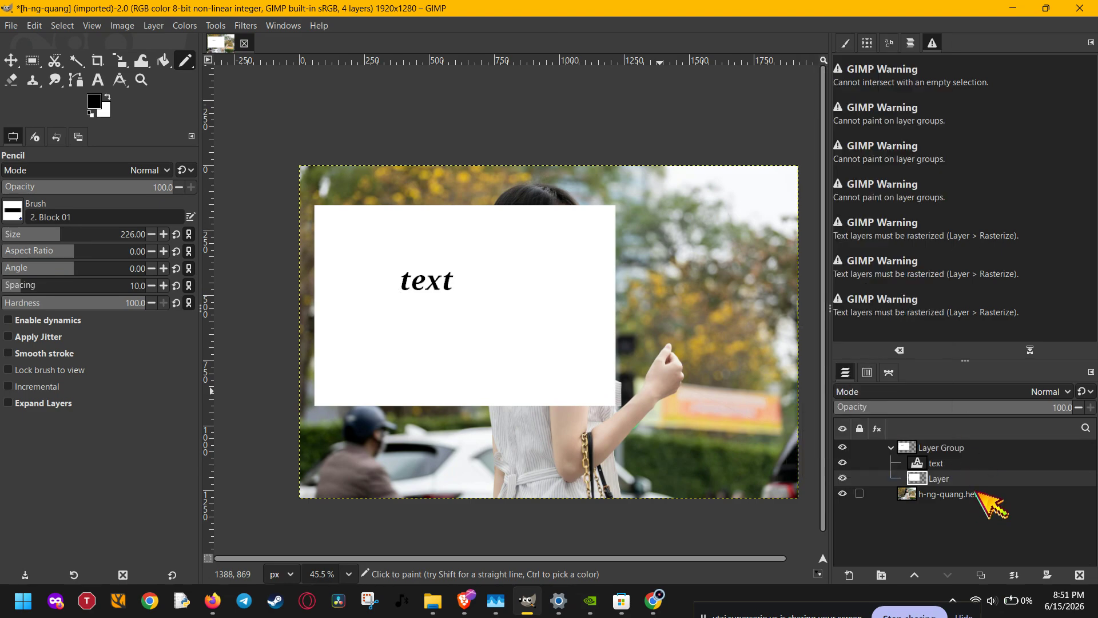
# Step: Remove the alpha channel from the h-ng-quang.heic photo layer
pyautogui.rightClick(976, 491)
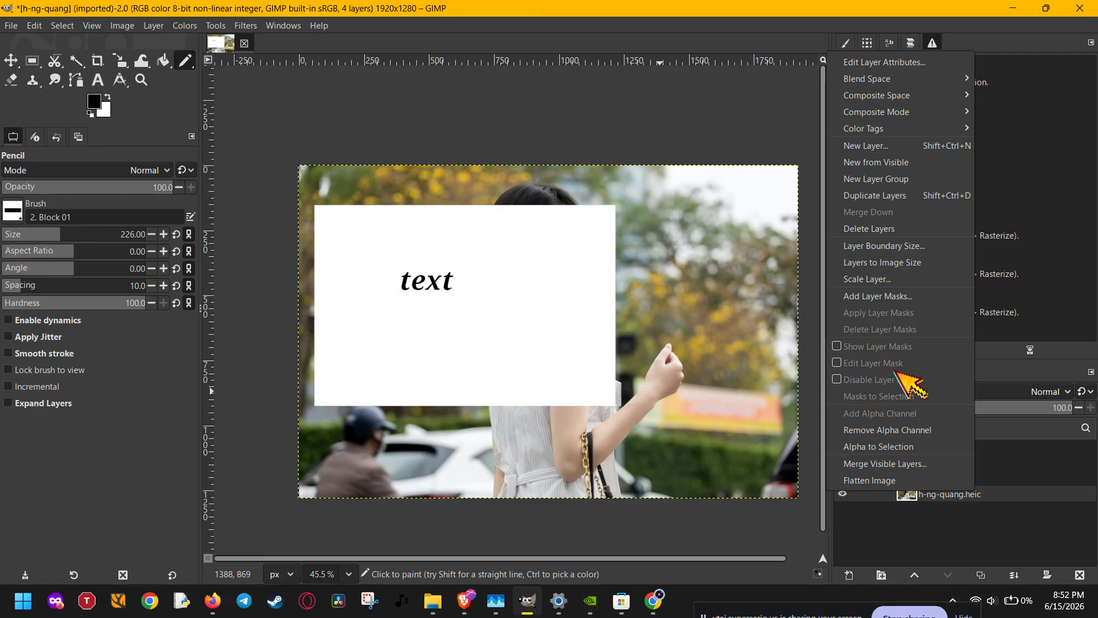
pyautogui.click(913, 433)
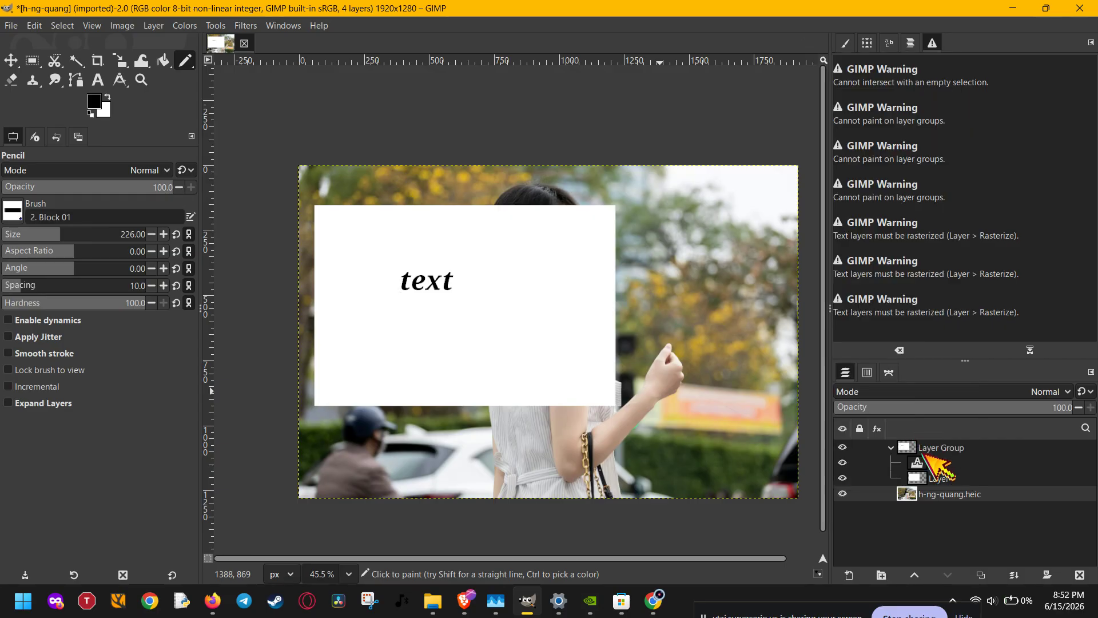
# Step: Add an alpha channel to the h-ng-quang.heic photo layer and set its opacity to 100
pyautogui.rightClick(941, 496)
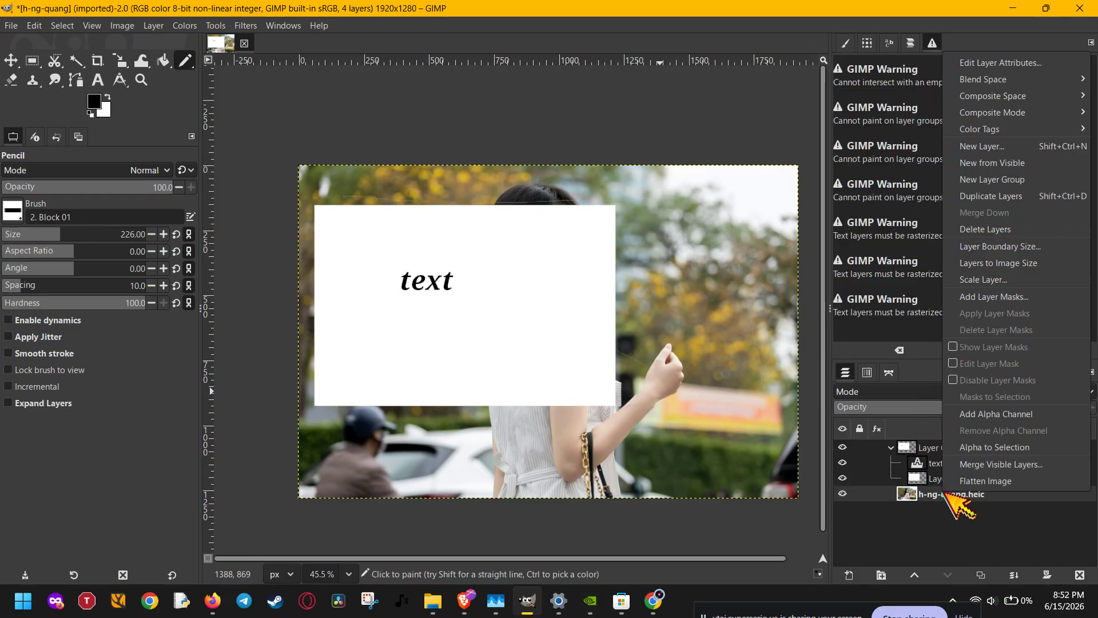
pyautogui.click(1030, 415)
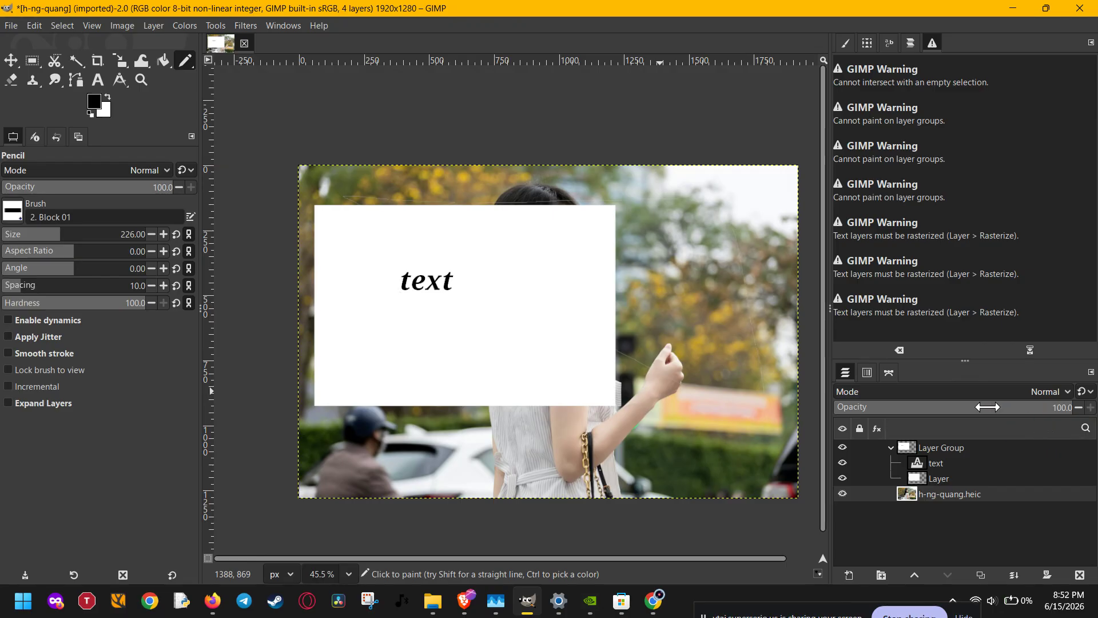
pyautogui.moveTo(992, 407); pyautogui.dragTo(1083, 409)
# Step: Check the image's color mode options and keep RGB
pyautogui.click(123, 25)
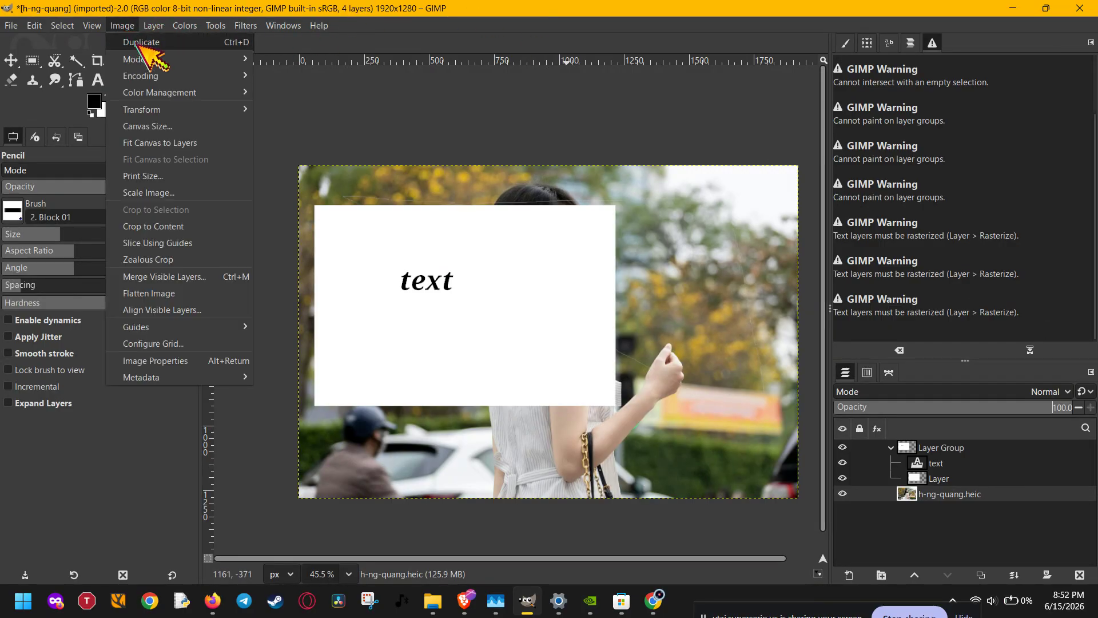
pyautogui.moveTo(143, 59)
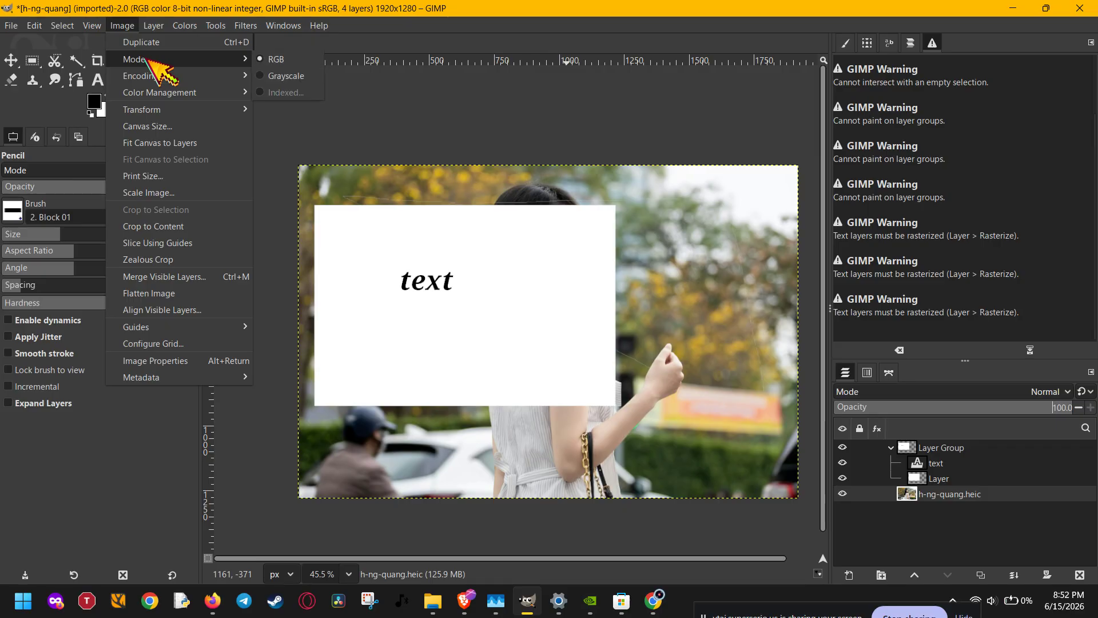
pyautogui.click(309, 66)
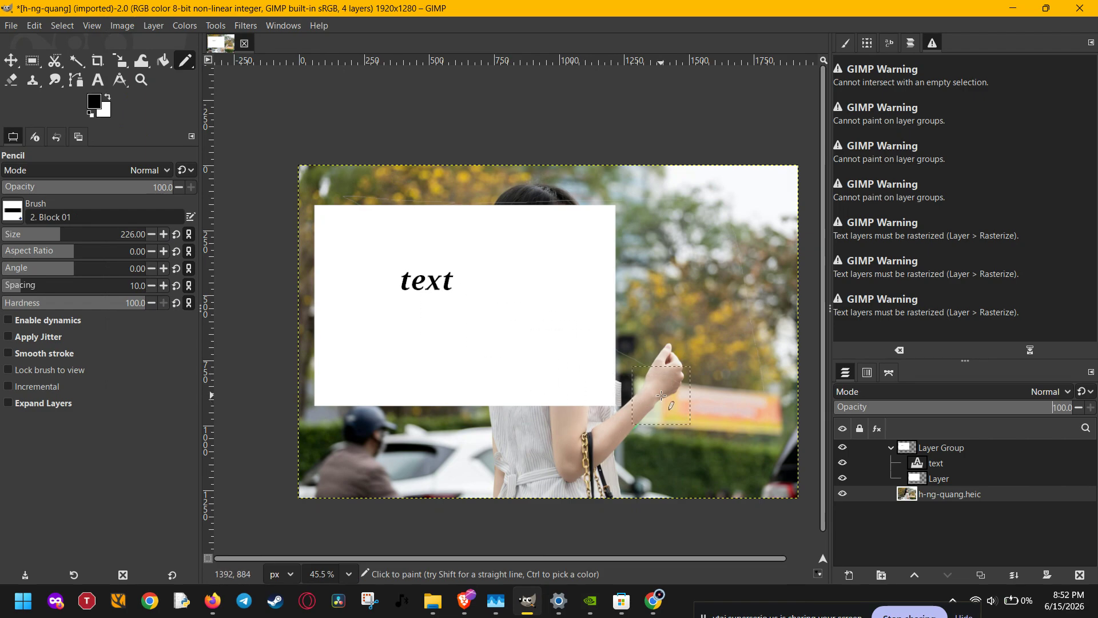
# Step: Hide the white layer and the text layer inside the group, and open the text layer's lock options
pyautogui.click(845, 478)
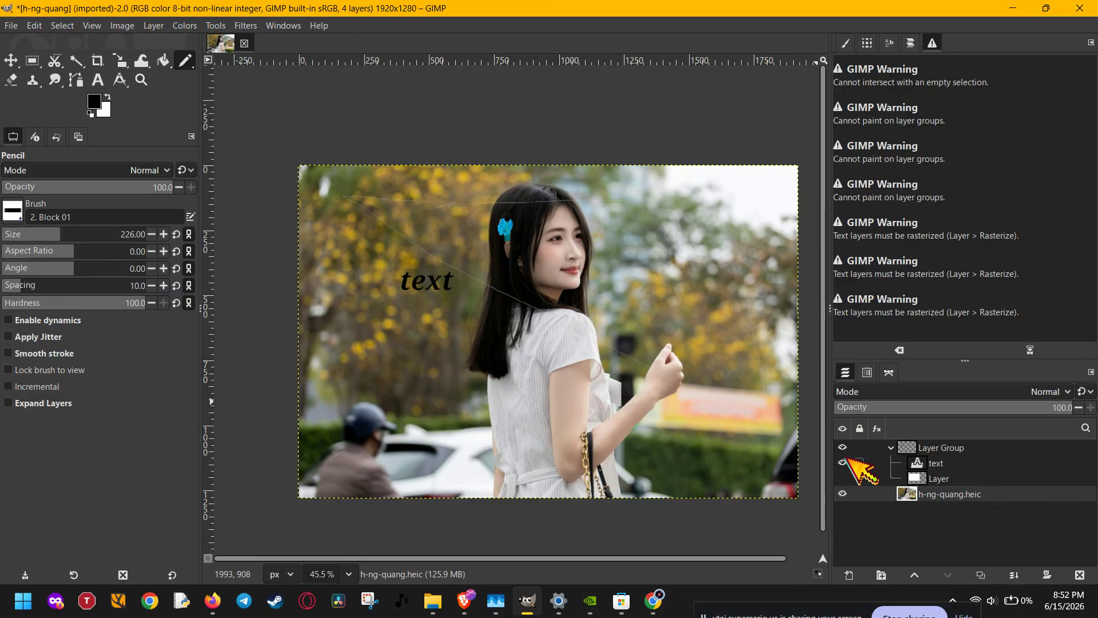
pyautogui.click(842, 463)
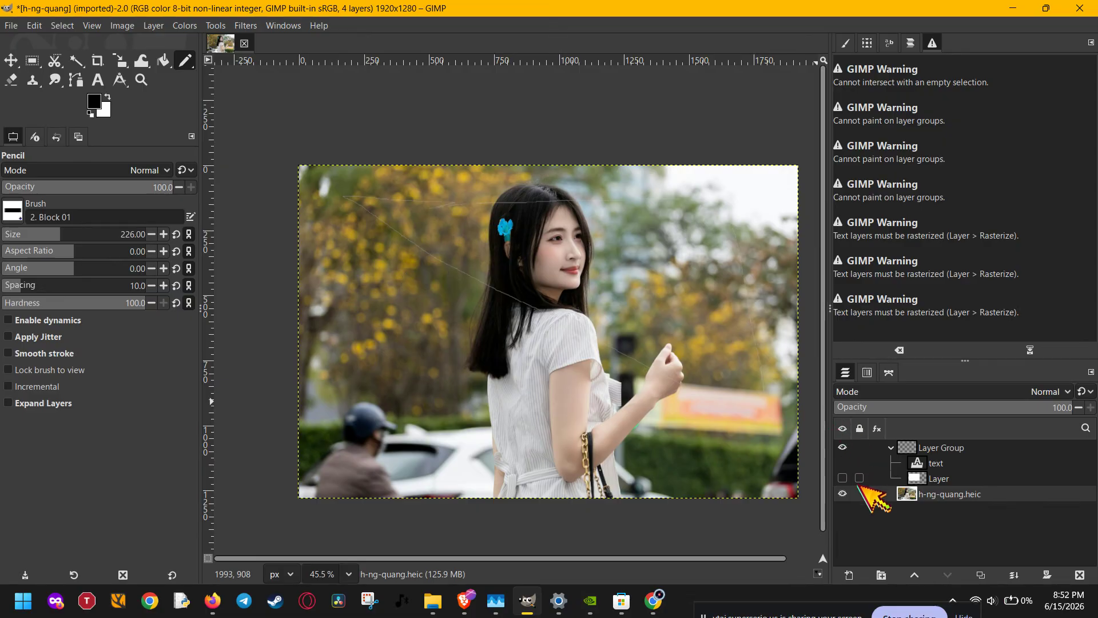
pyautogui.click(860, 463)
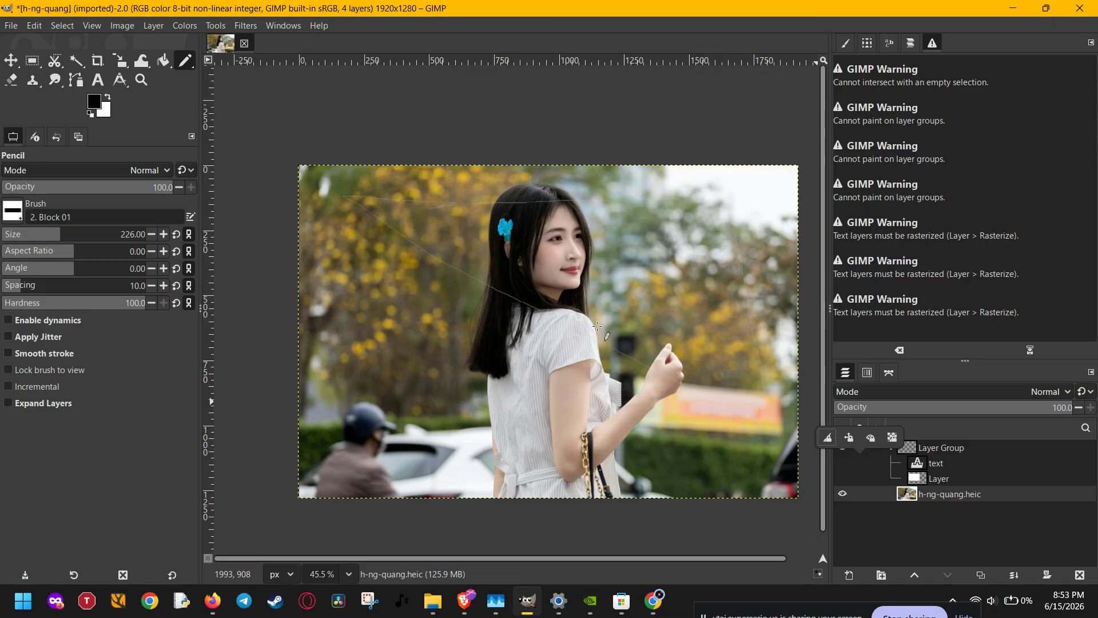
# Step: Fuzzy-select a background patch beside the woman's face, and replace it with a rectangular selection of about 763 × 621 px over her upper body
pyautogui.press('u')
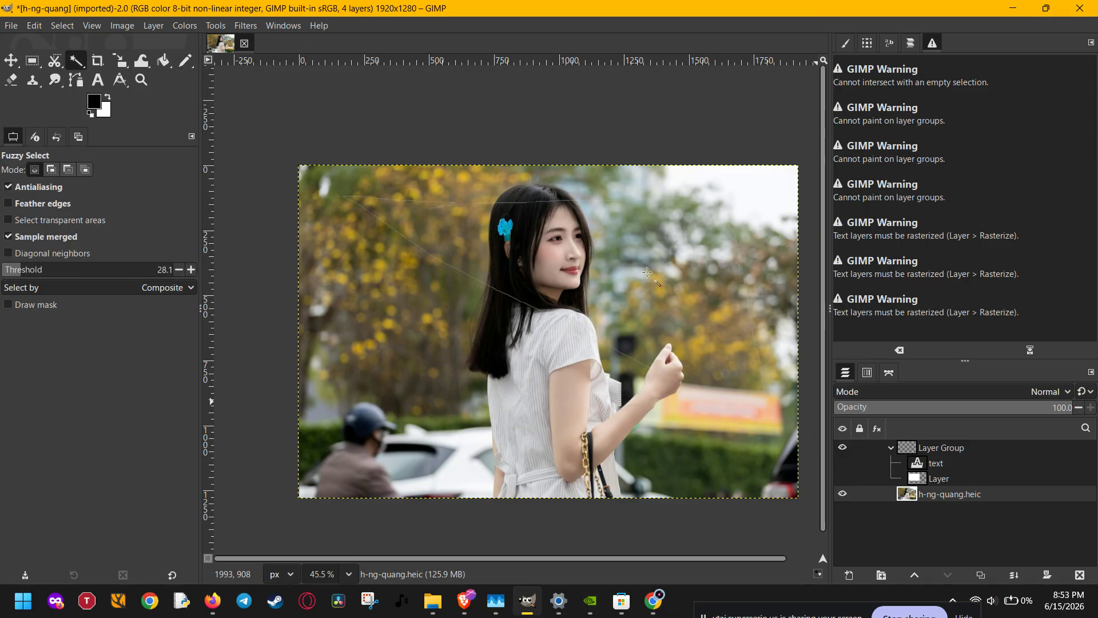
pyautogui.click(647, 272)
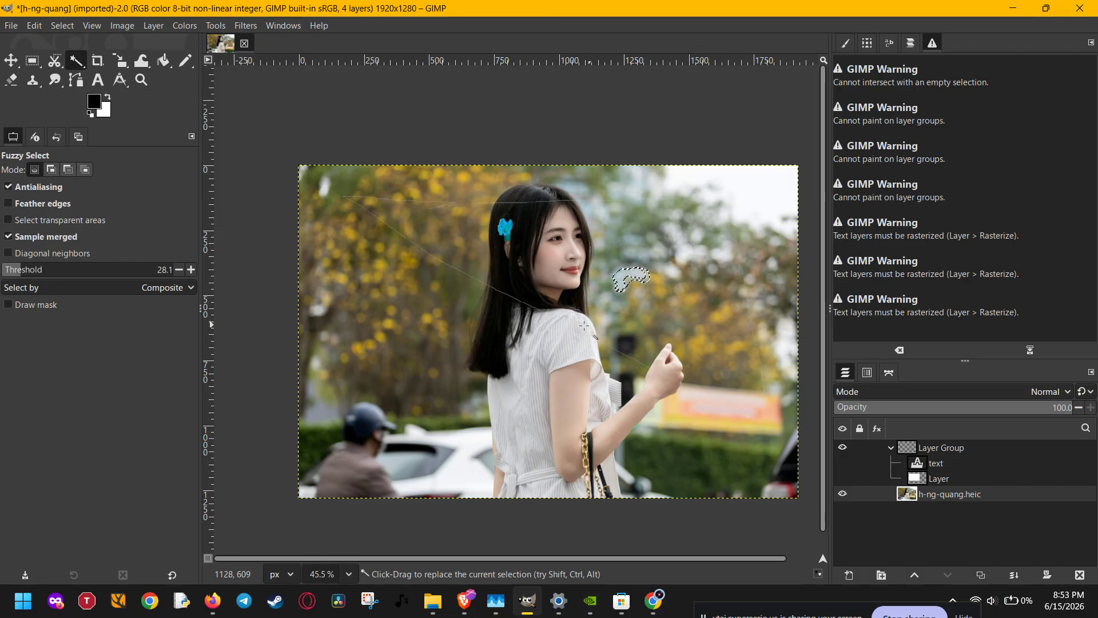
pyautogui.press('r')
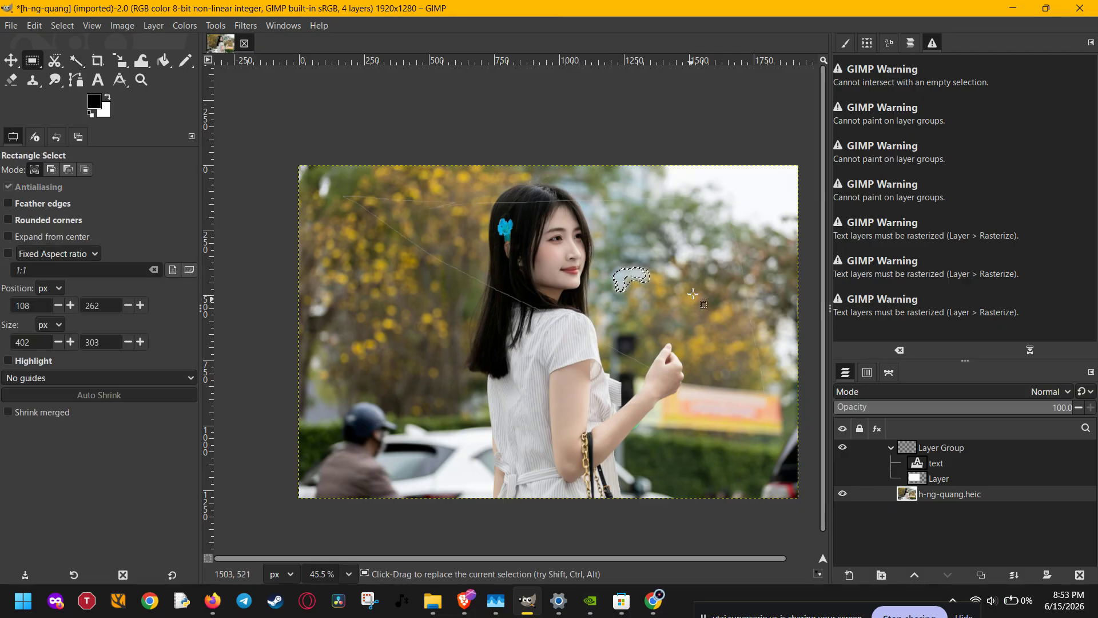
pyautogui.moveTo(687, 255); pyautogui.dragTo(488, 416)
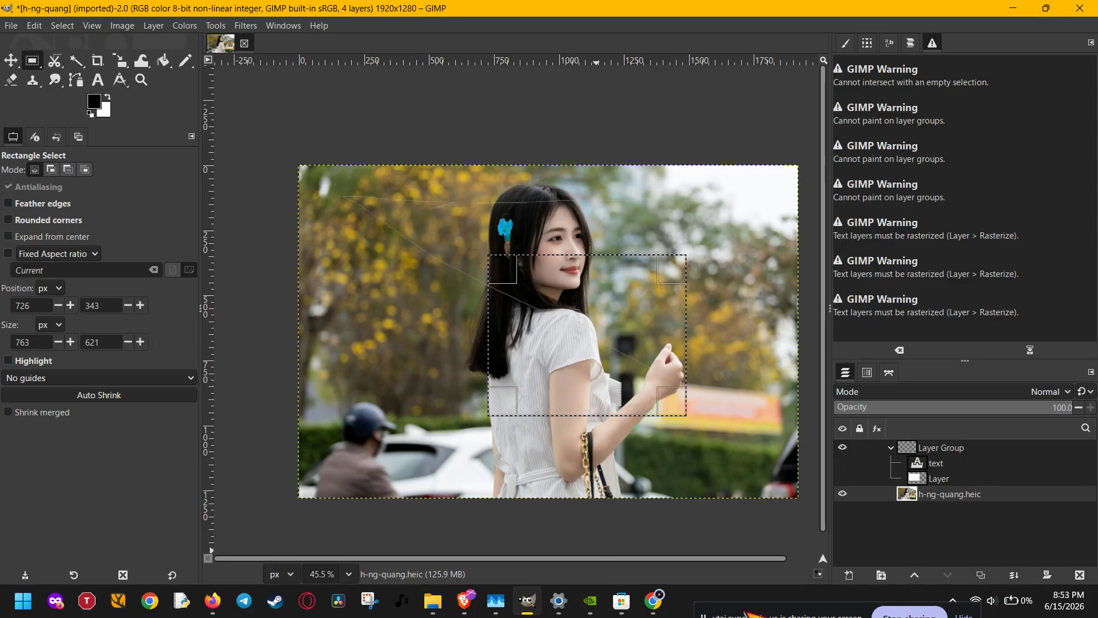
# Step: Check the alpha channel commands available for the photo layer, and select the text layer in the group
pyautogui.rightClick(987, 500)
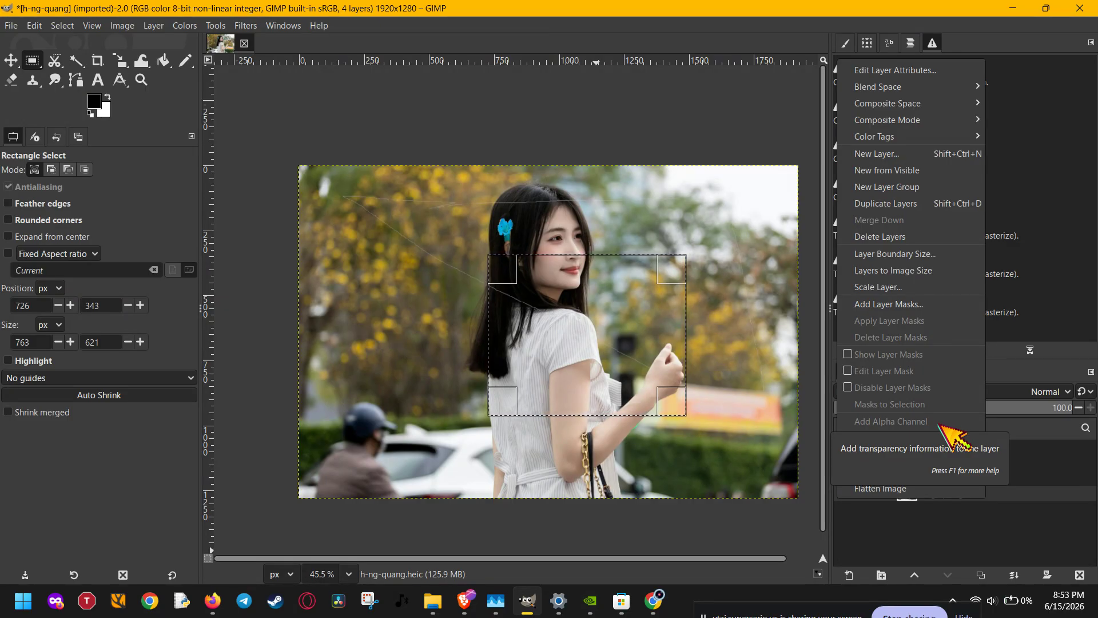
pyautogui.press('Escape')
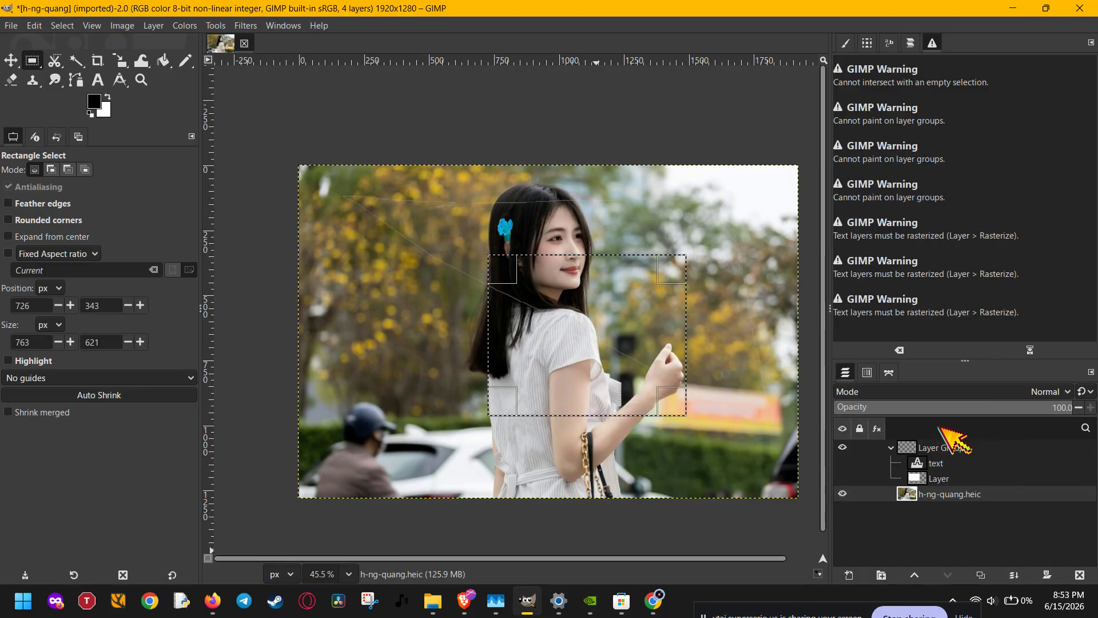
pyautogui.click(938, 463)
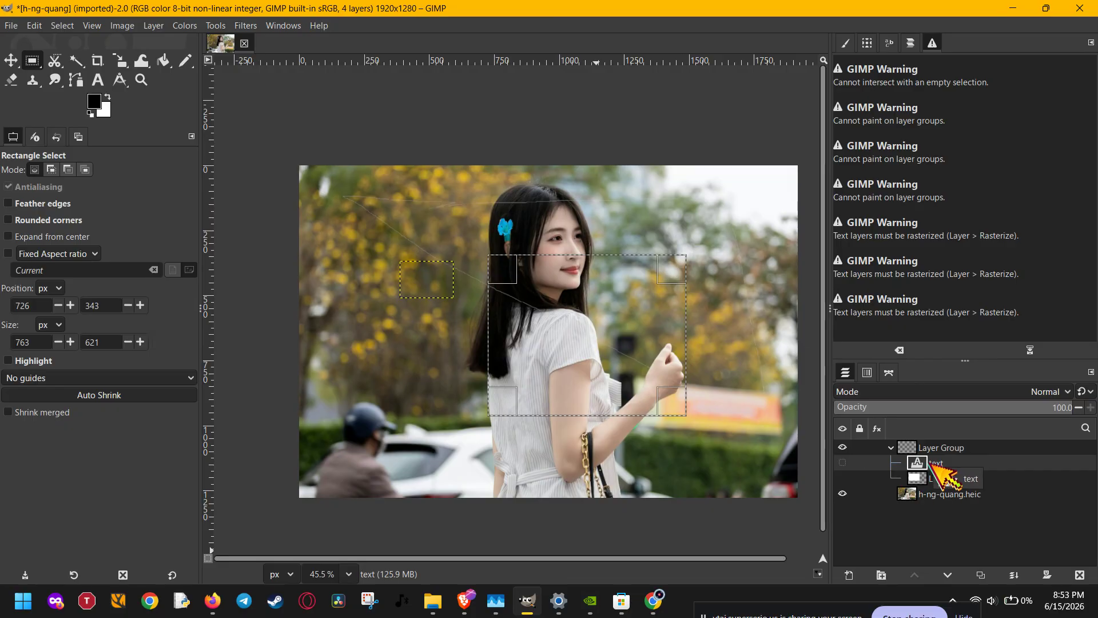
pyautogui.click(912, 610)
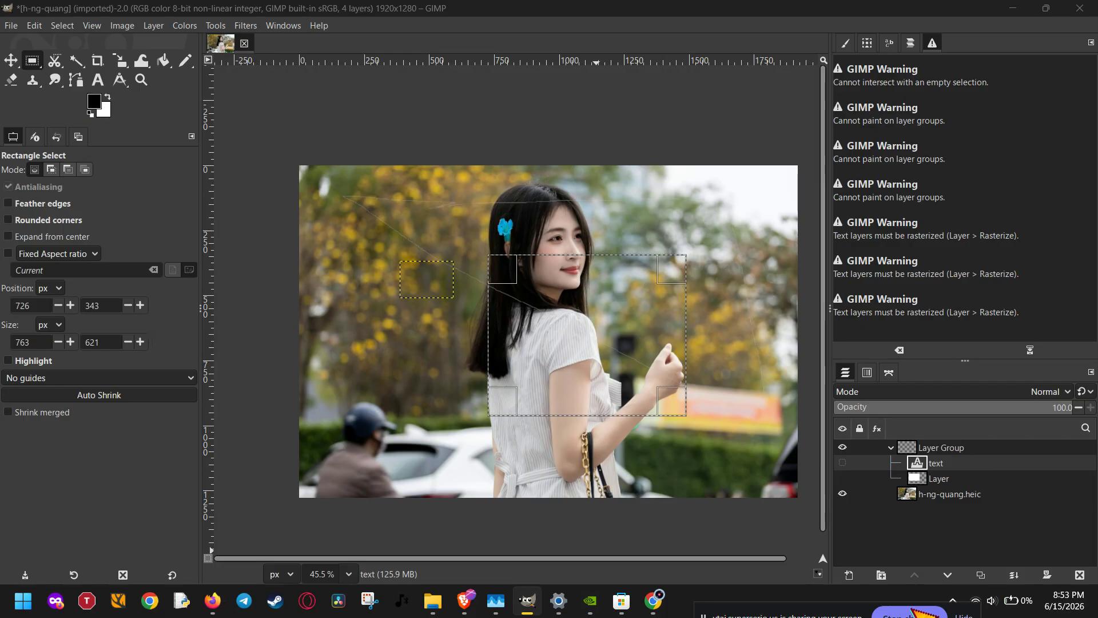